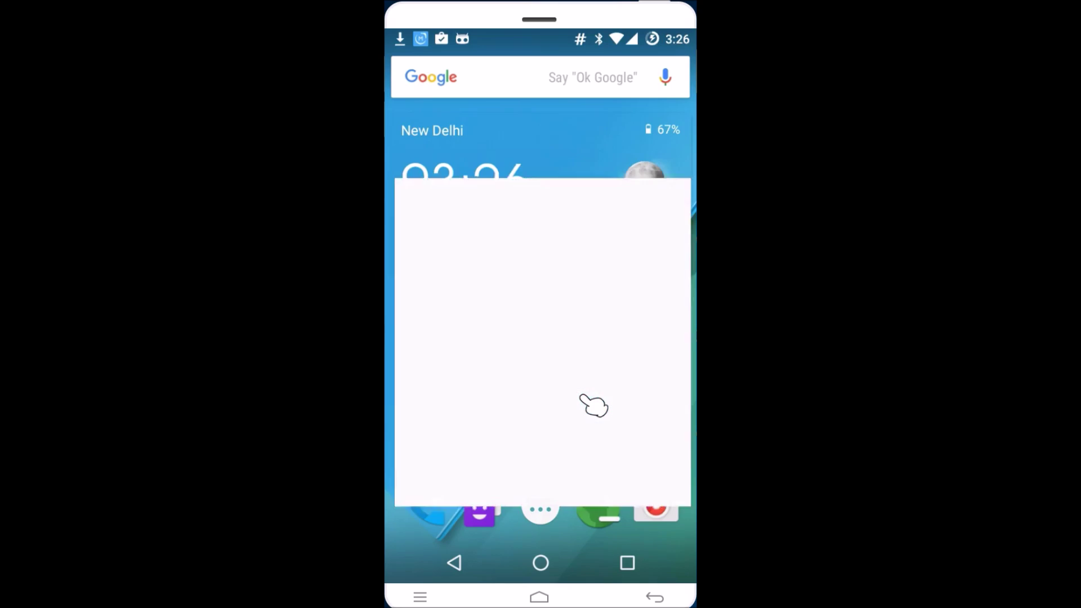
# - Scroll the Settings list down to the Device section with Sounds, Display & lights and Themes
pyautogui.scroll(-1, 583, 397)
pyautogui.scroll(-5, 594, 405)
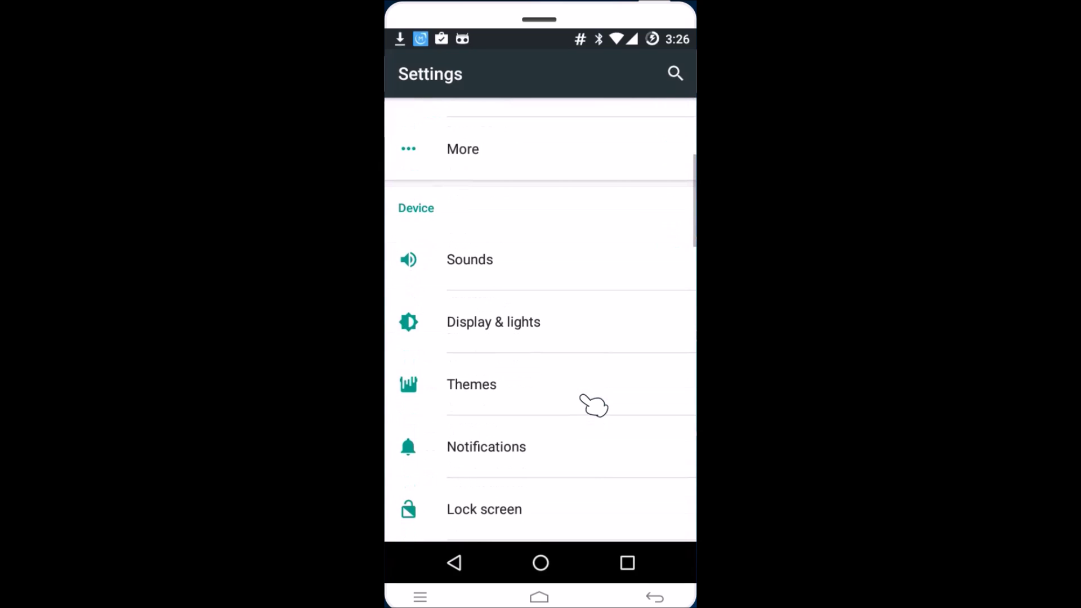
# - Open the Sounds page and bring up the SIM 1 ringtone options
pyautogui.click(491, 252)
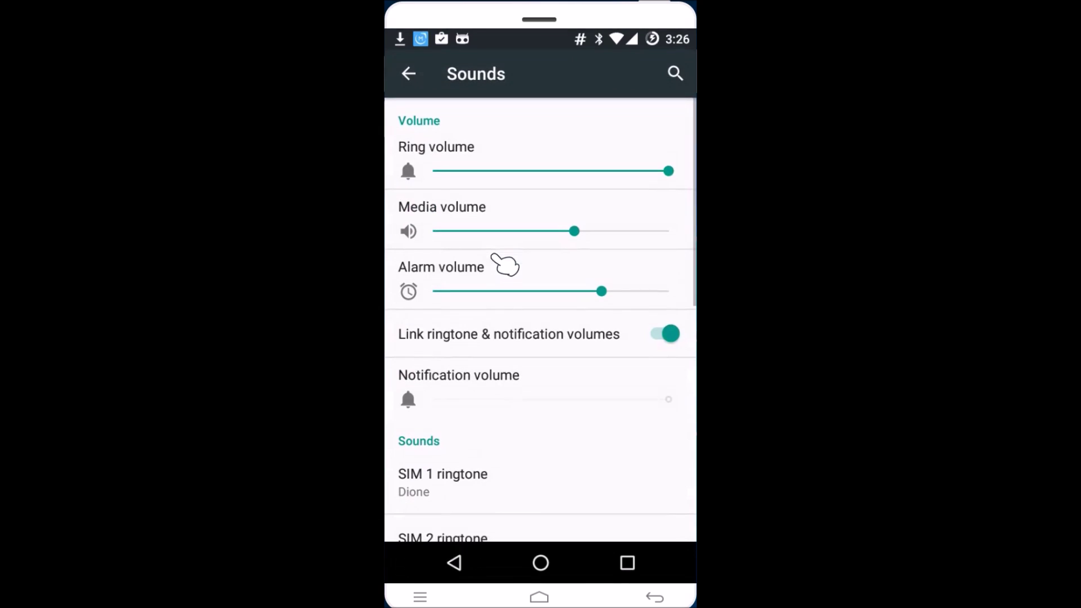
pyautogui.moveTo(496, 294); pyautogui.dragTo(527, 372)
pyautogui.scroll(-5, 533, 378)
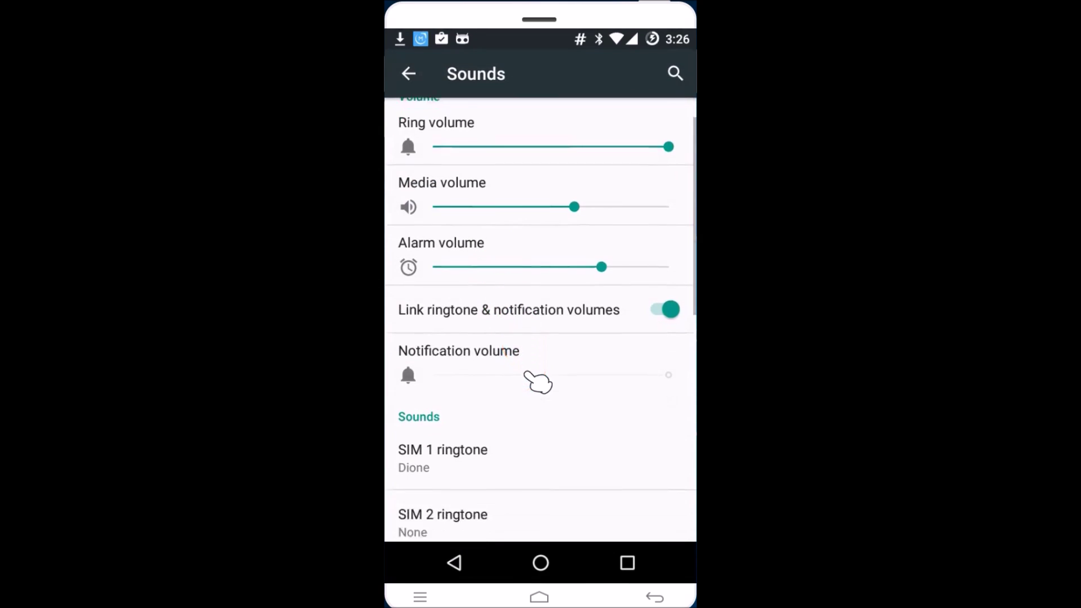
pyautogui.click(438, 231)
pyautogui.moveTo(438, 231); pyautogui.dragTo(478, 228)
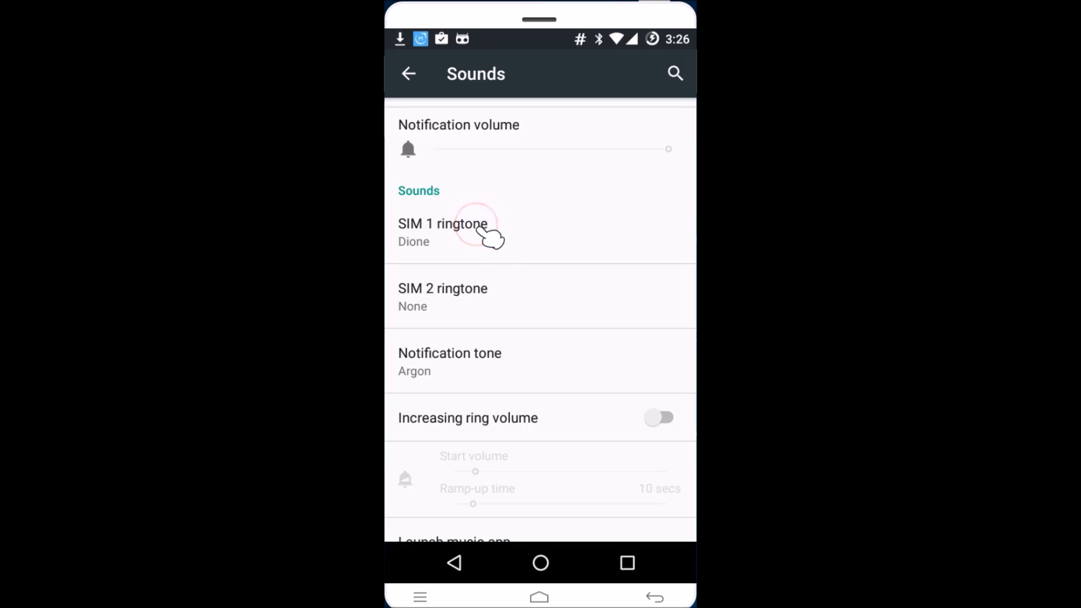
pyautogui.click(474, 244)
# - Pick Digital Phone in the SIM 1 ringtone list and confirm with OK
pyautogui.click(503, 249)
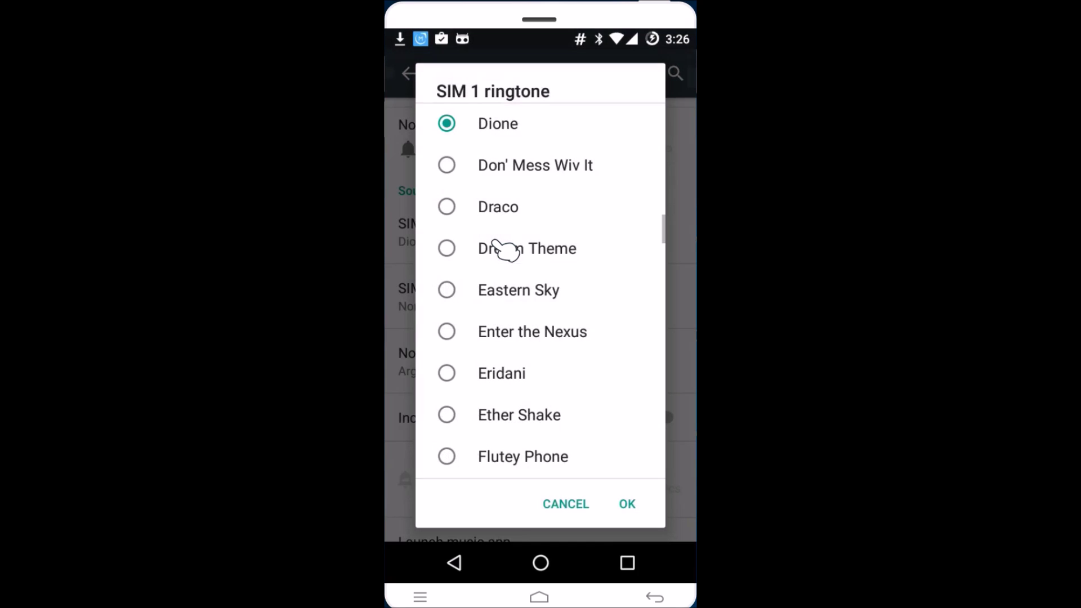
pyautogui.moveTo(503, 251); pyautogui.dragTo(517, 340)
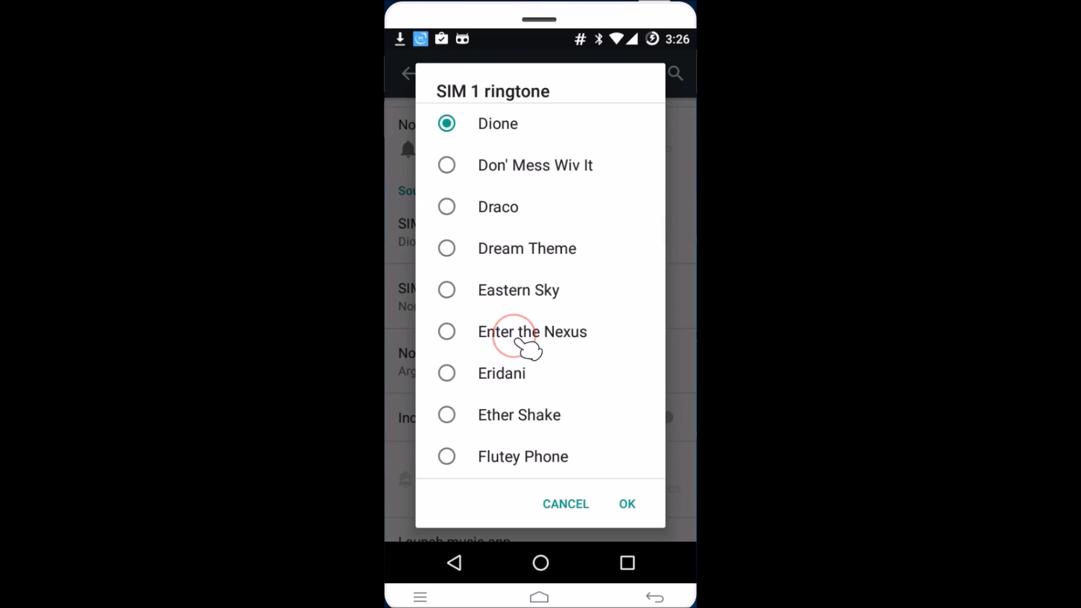
pyautogui.scroll(-20, 527, 348)
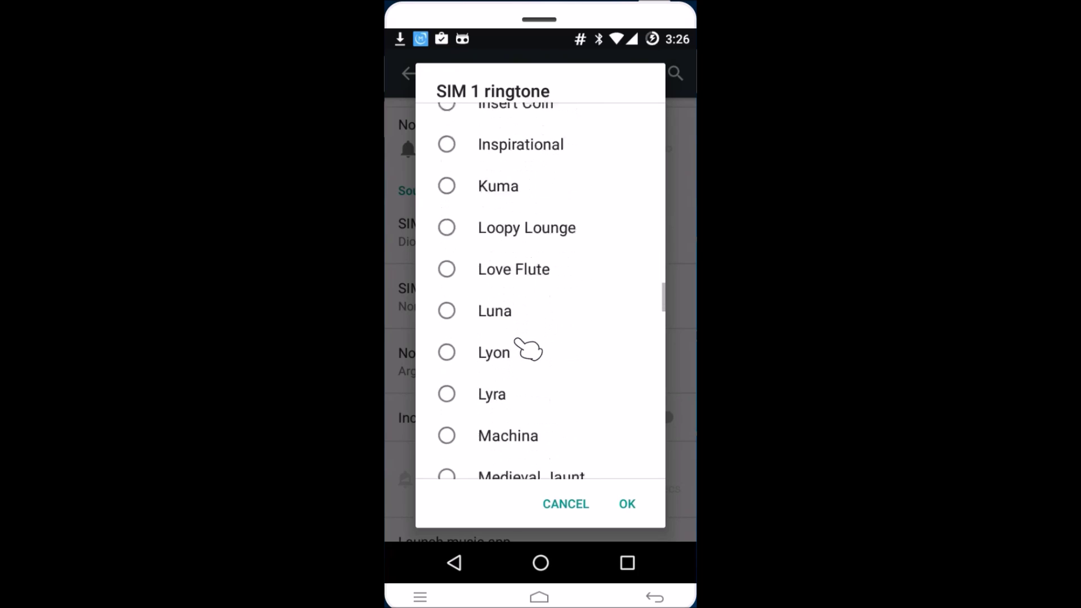
pyautogui.scroll(-20, 527, 348)
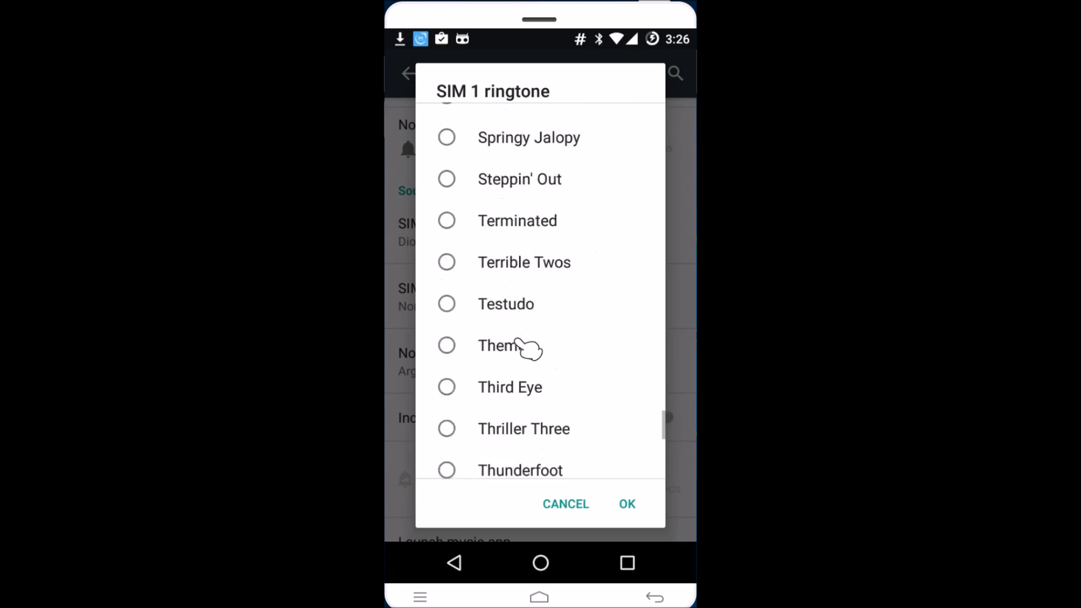
pyautogui.scroll(15, 526, 348)
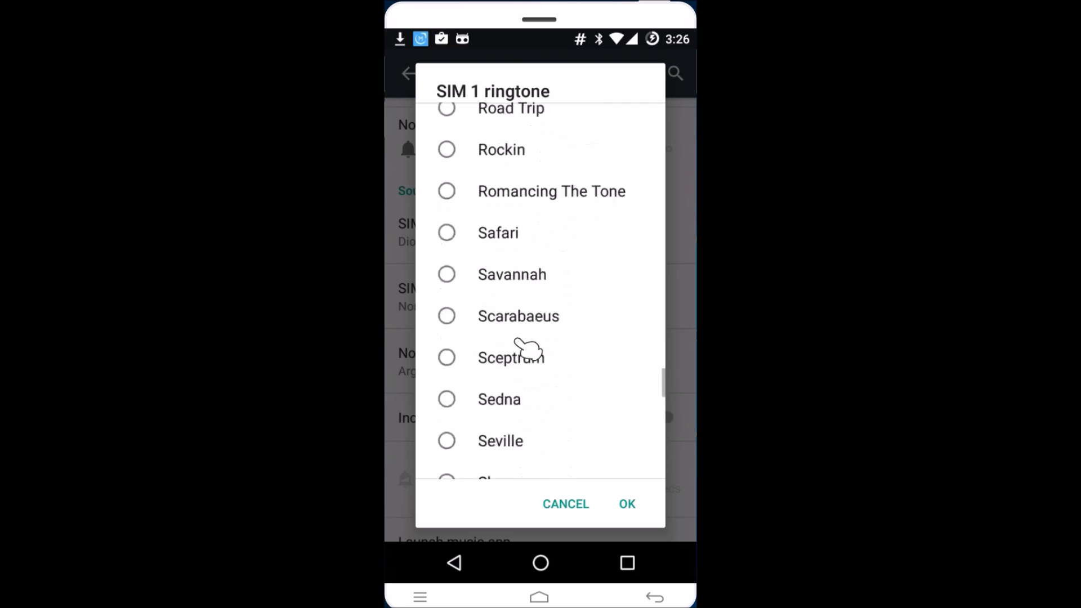
pyautogui.scroll(15, 527, 348)
pyautogui.click(539, 328)
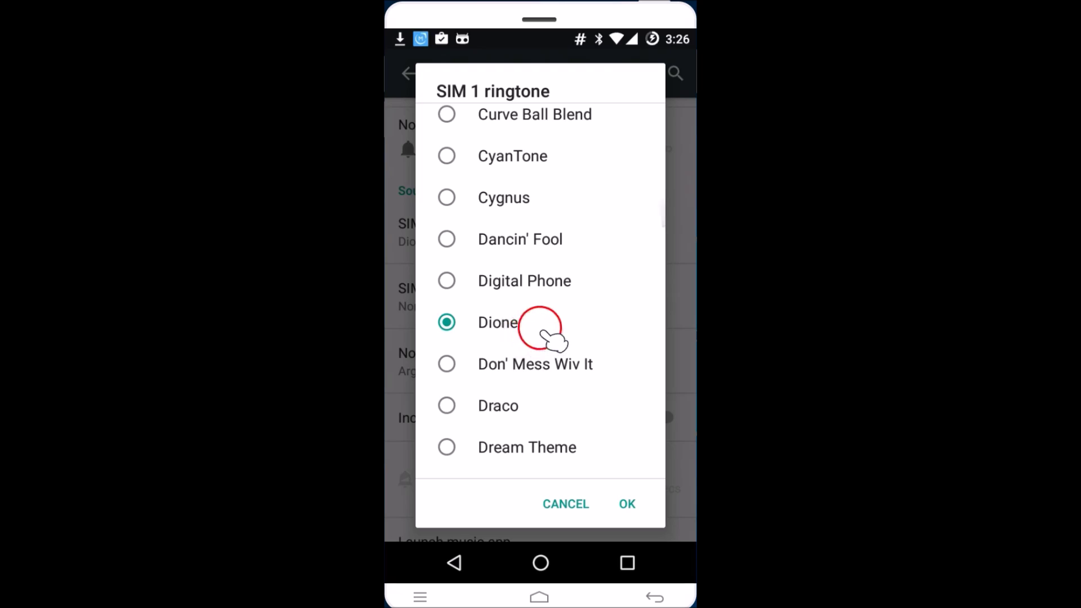
pyautogui.click(521, 290)
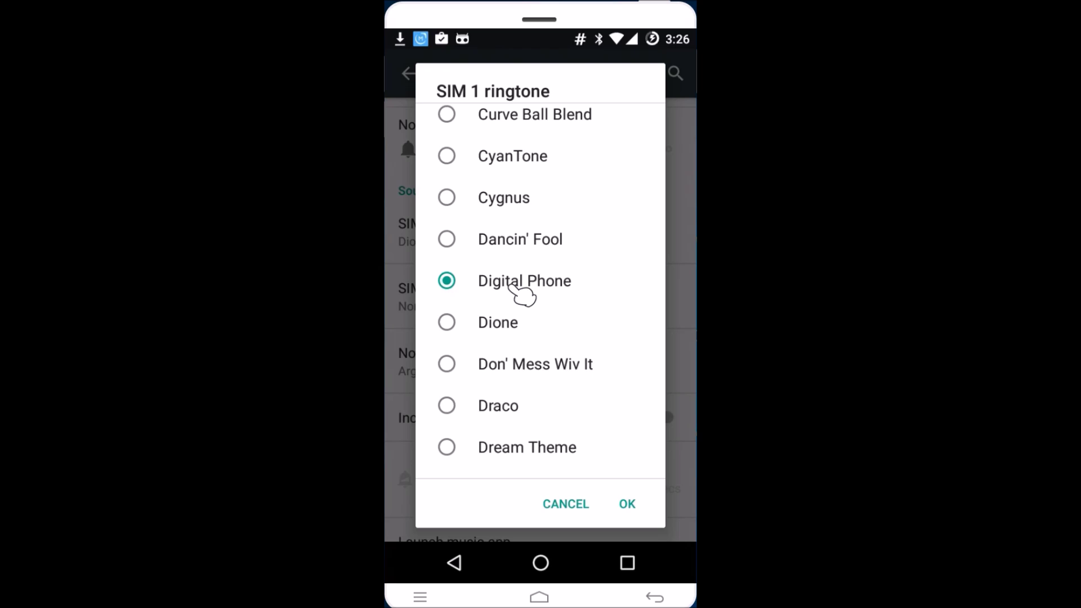
pyautogui.click(627, 502)
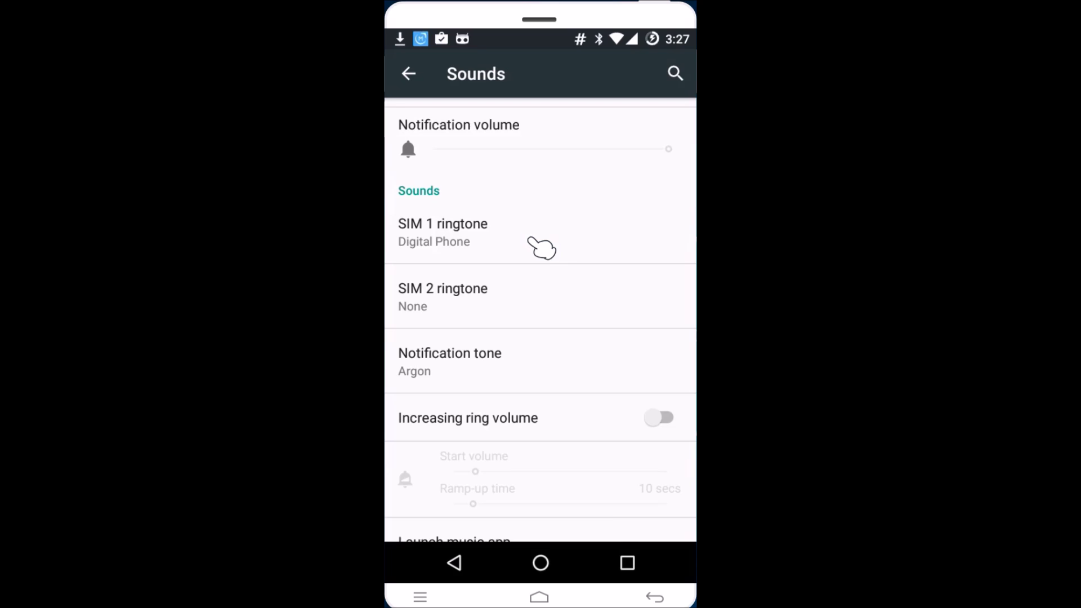
# - Leave Settings for the home screen and launch the Play Store
pyautogui.press('Escape')
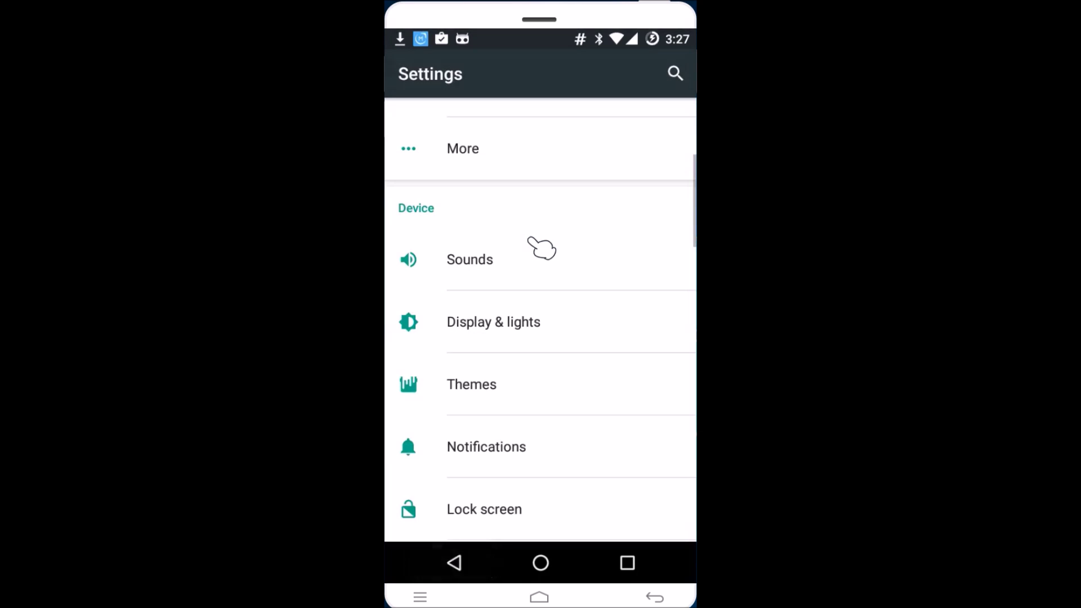
pyautogui.press('Escape')
pyautogui.click(428, 410)
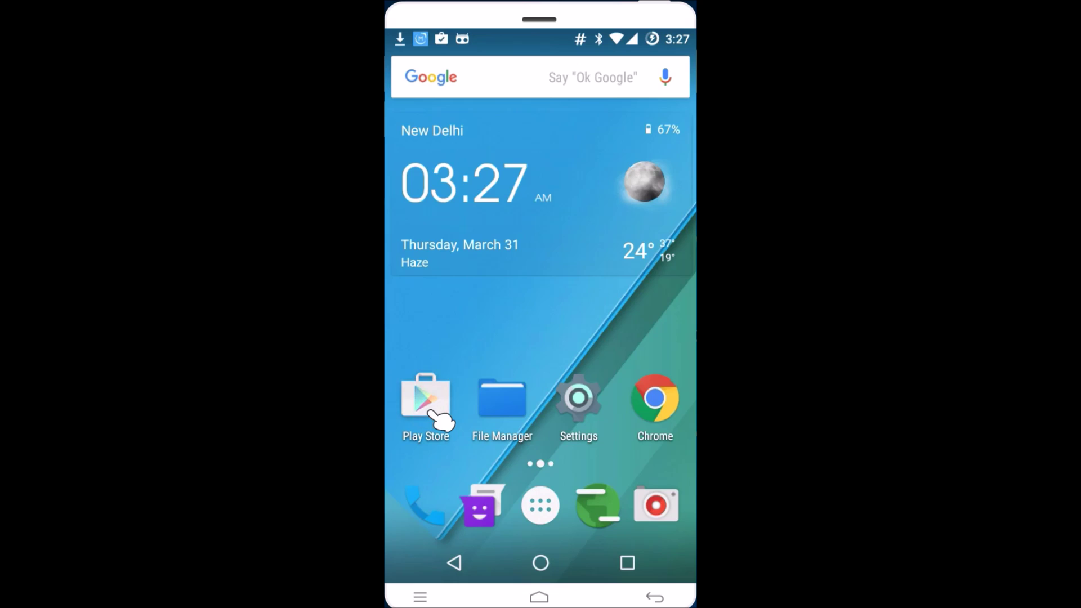
# - Search Google Play for 'es' and open the ES File Explorer File Manager page
pyautogui.click(585, 97)
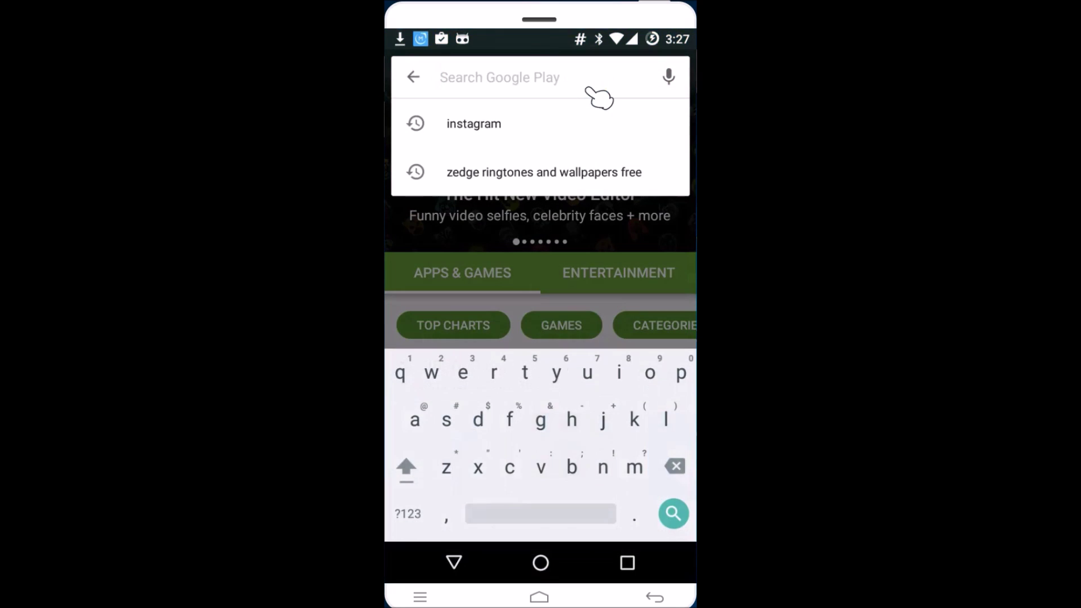
pyautogui.write('es')
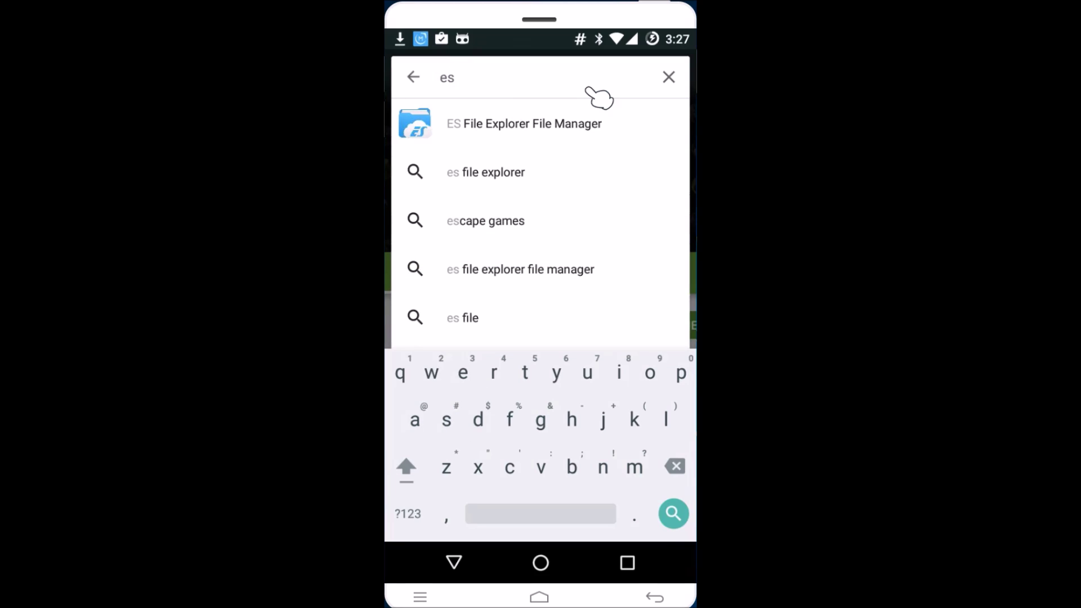
pyautogui.click(590, 110)
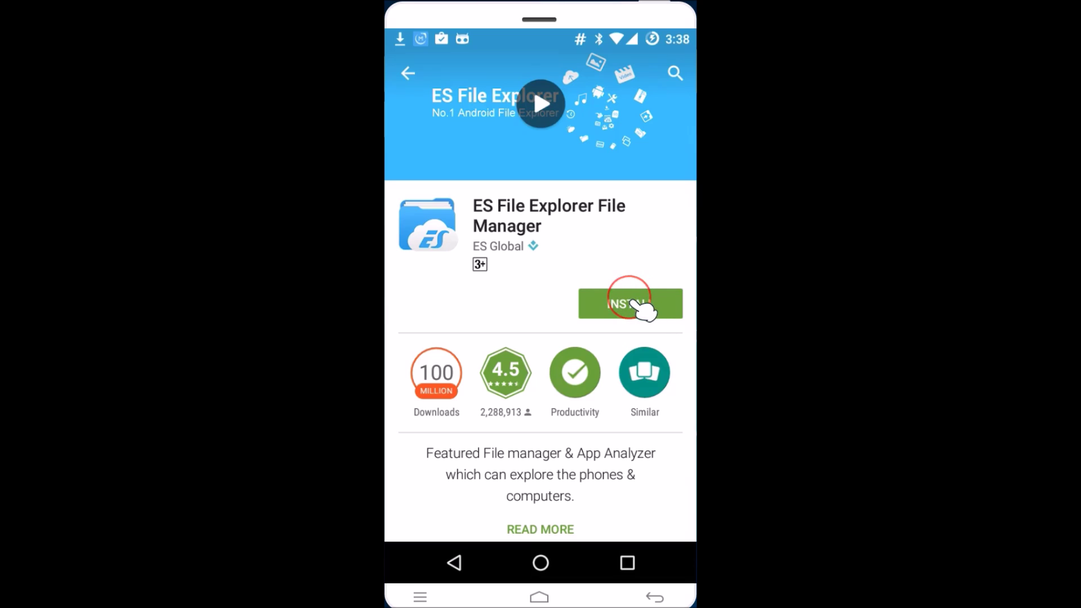
# - Install ES File Explorer File Manager, accepting its permissions, until Uninstall and Open appear
pyautogui.click(632, 304)
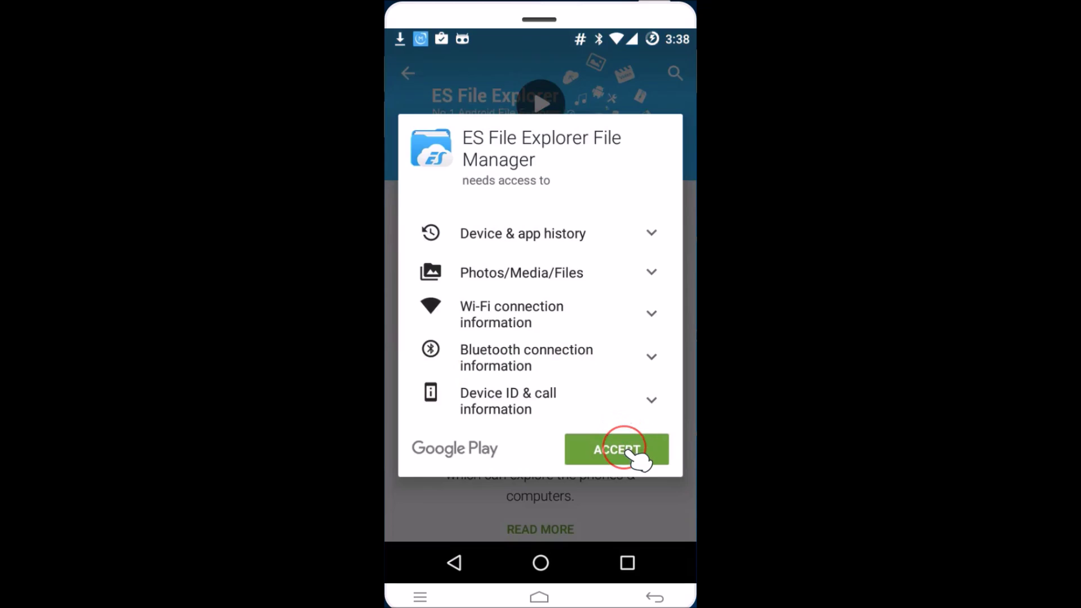
pyautogui.click(630, 452)
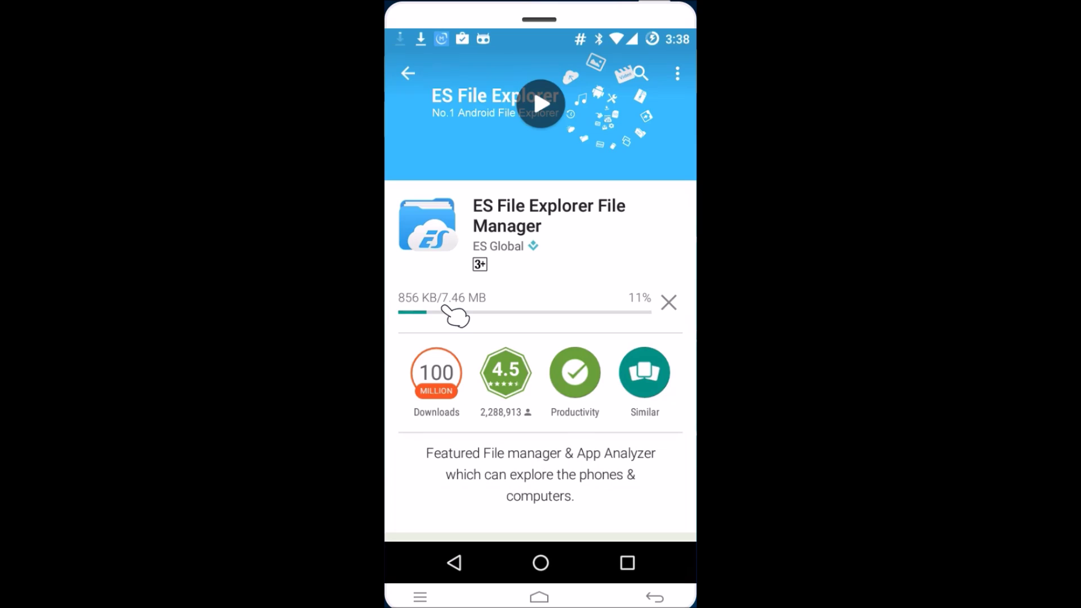
pyautogui.click(451, 307)
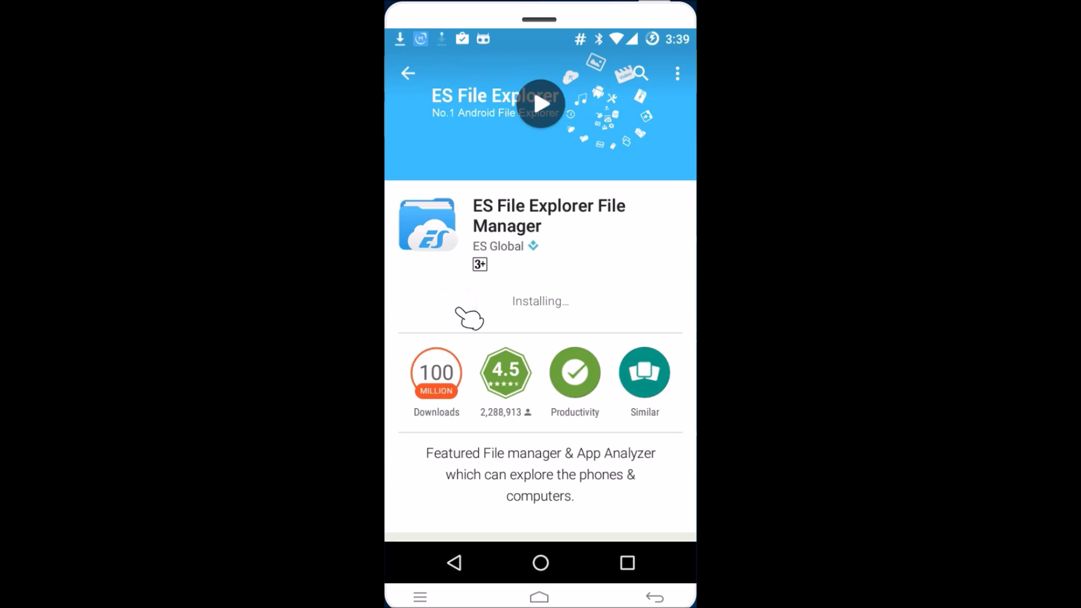
pyautogui.click(631, 302)
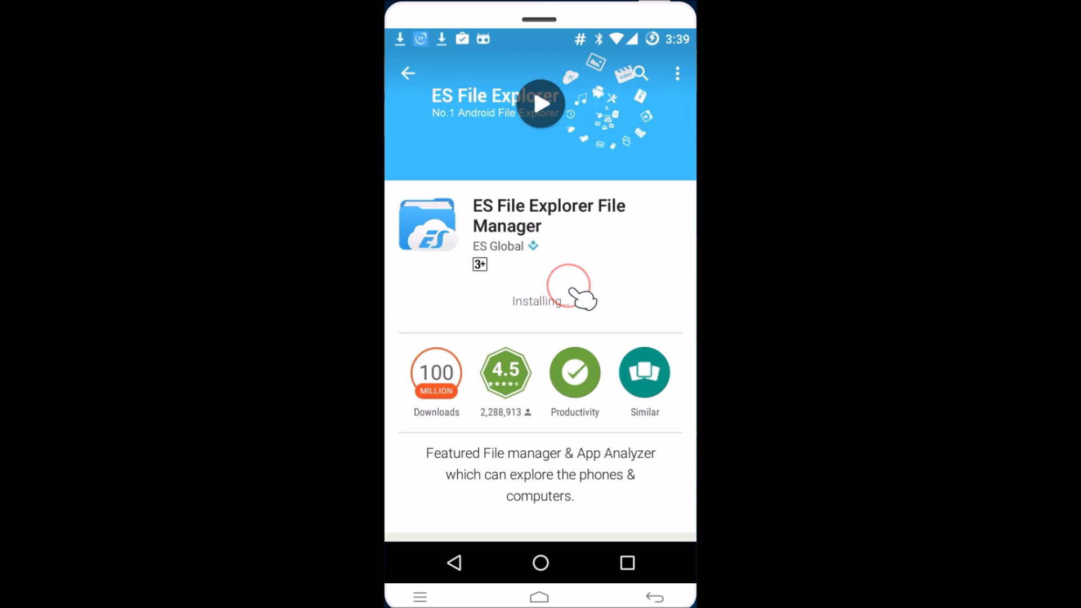
pyautogui.click(578, 287)
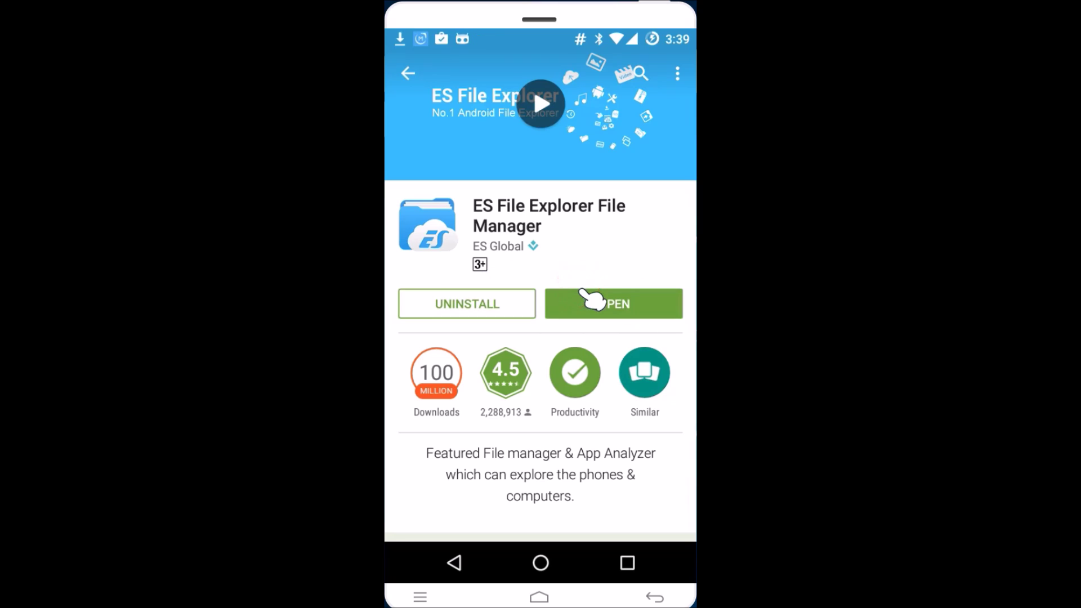
pyautogui.click(608, 293)
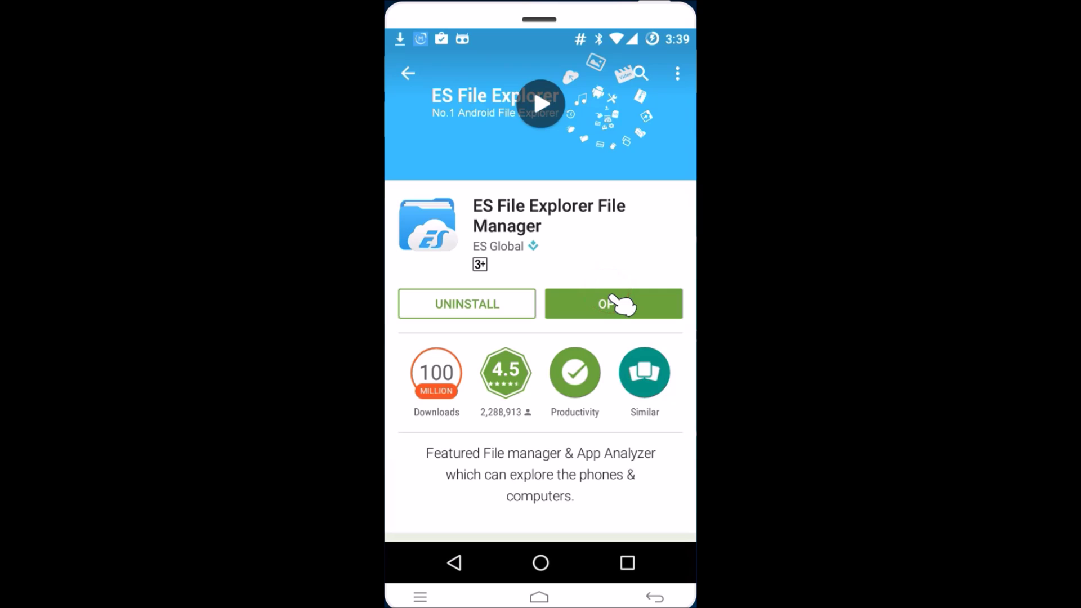
pyautogui.click(450, 560)
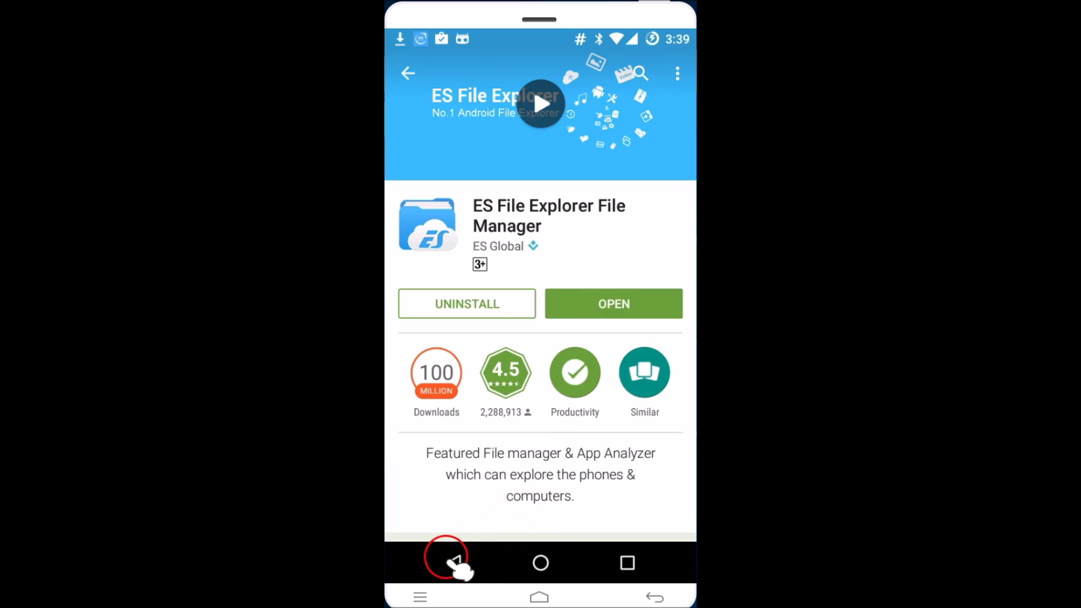
# - Back out of the Play Store to the home screen and launch Settings from its home page
pyautogui.click(458, 562)
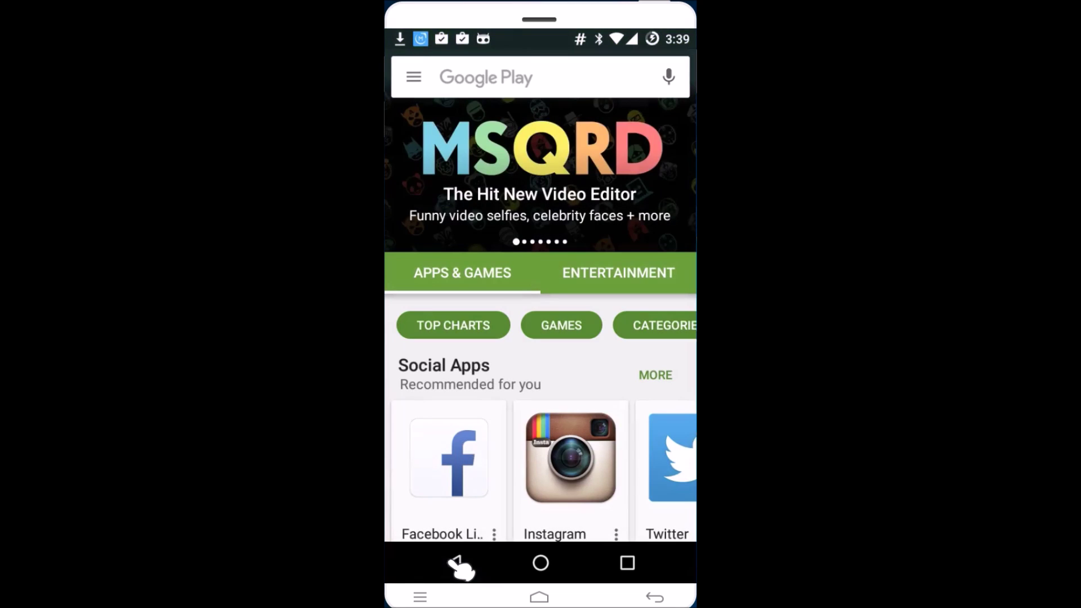
pyautogui.click(457, 562)
pyautogui.click(457, 562)
pyautogui.moveTo(664, 338); pyautogui.dragTo(572, 394)
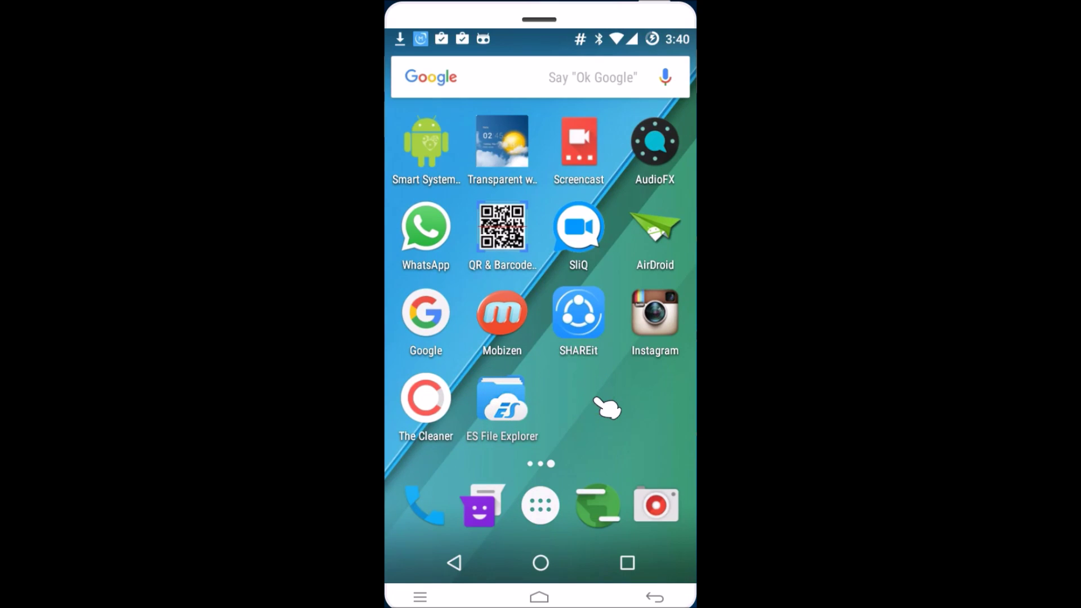
pyautogui.moveTo(586, 409); pyautogui.dragTo(608, 410)
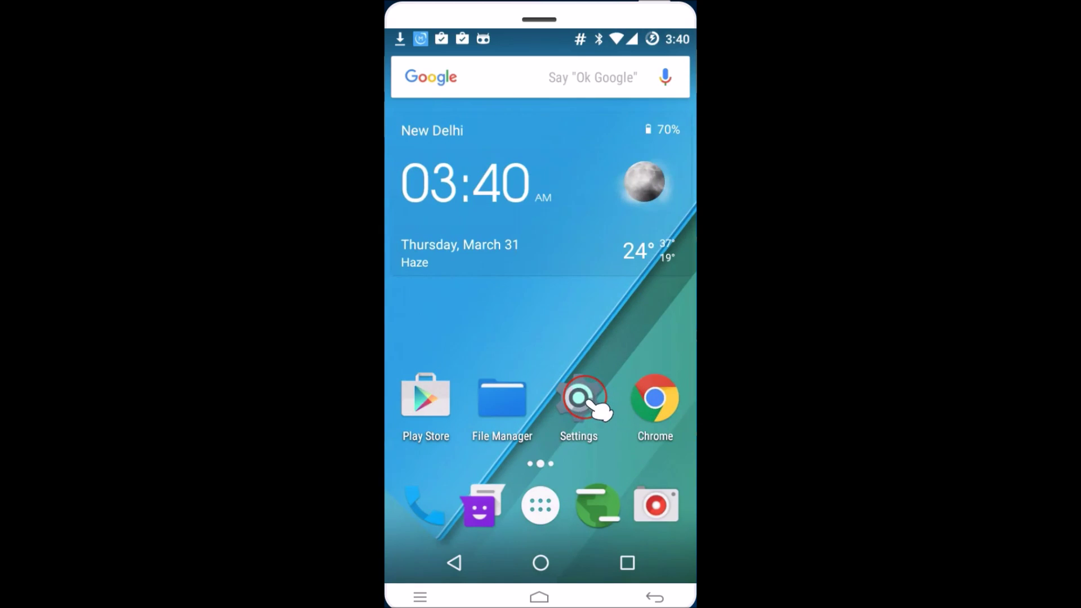
pyautogui.click(588, 401)
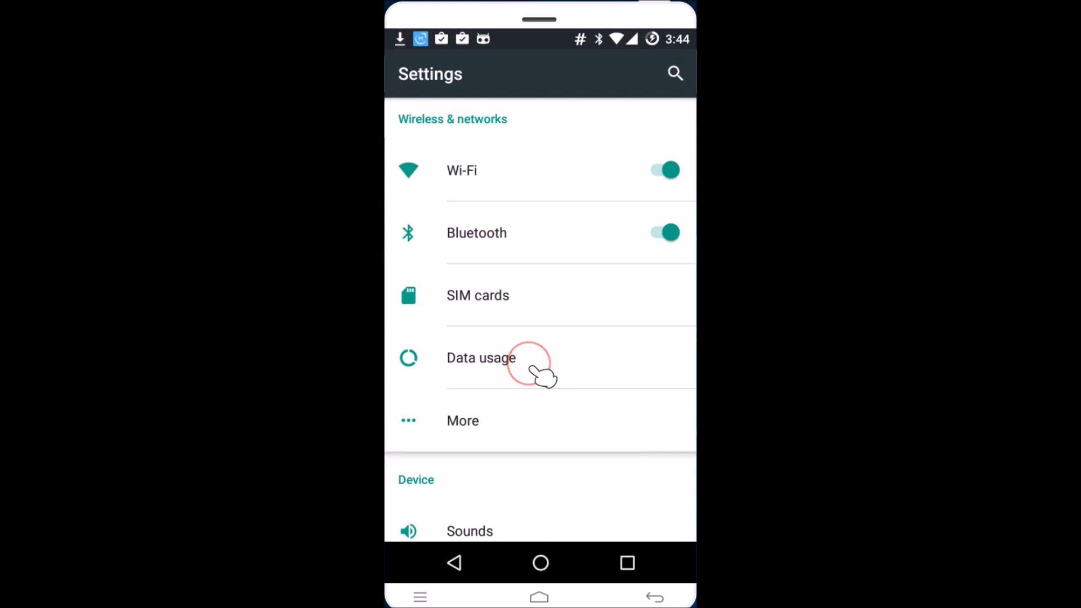
# - Open Sounds and select SIM 1 ringtone so a chooser offers ES File Explorer or Media Storage
pyautogui.scroll(-4, 533, 369)
pyautogui.click(471, 305)
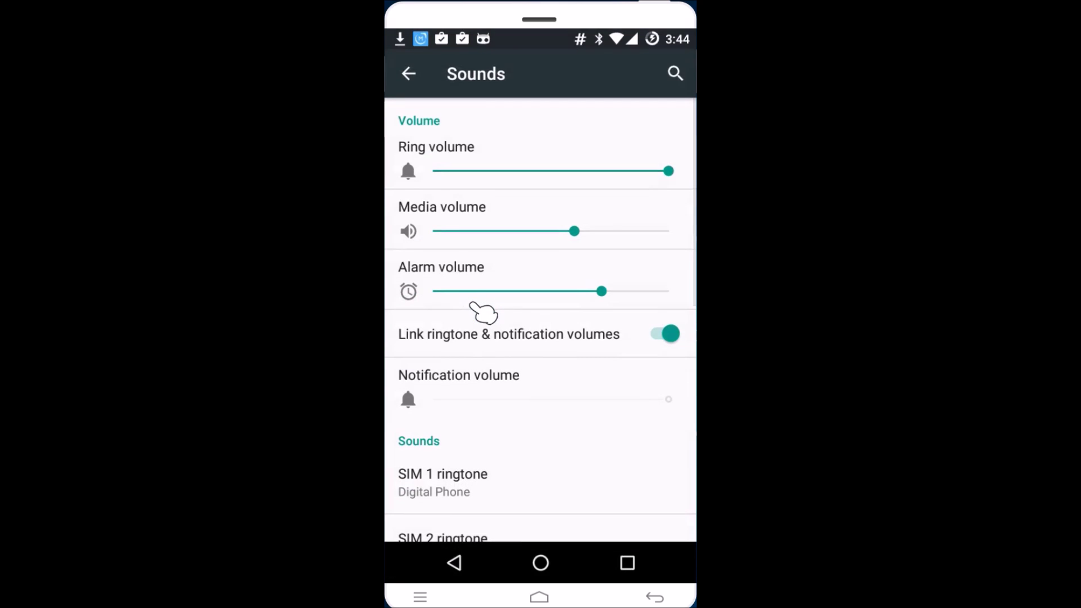
pyautogui.scroll(-2, 484, 311)
pyautogui.scroll(-3, 484, 312)
pyautogui.moveTo(413, 248); pyautogui.dragTo(449, 255)
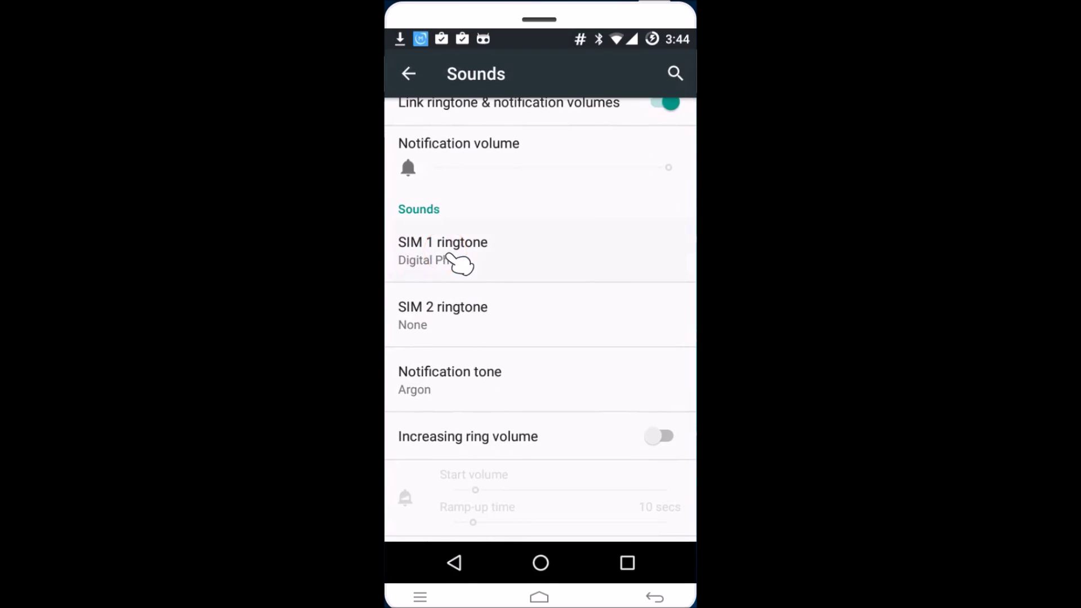
pyautogui.click(450, 256)
pyautogui.moveTo(450, 258); pyautogui.dragTo(577, 412)
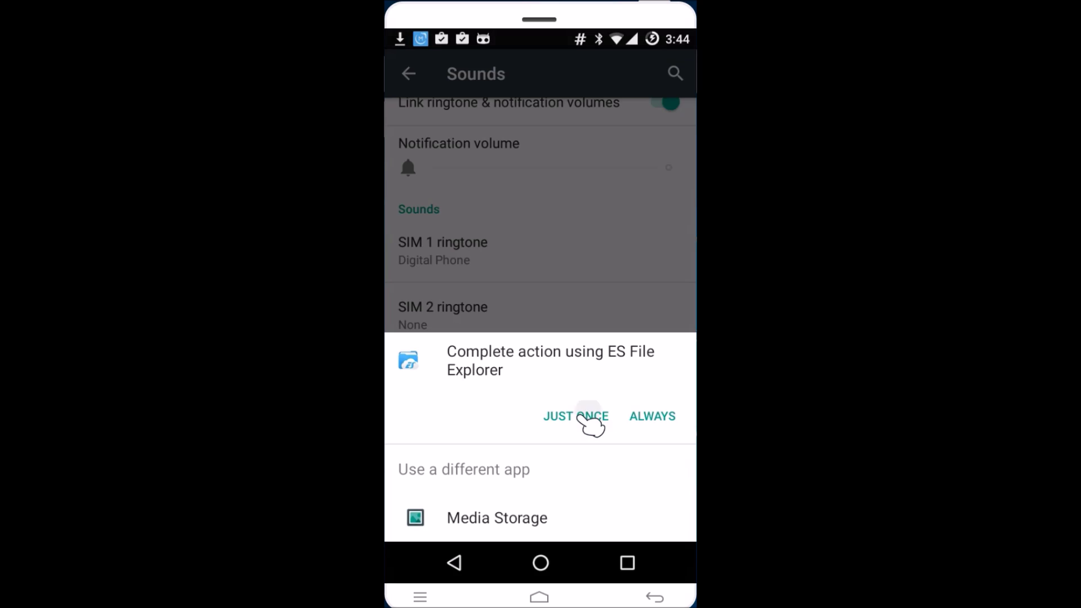
# - Complete the action with ES File Explorer just once and scroll the Choose path list to bluetooth
pyautogui.moveTo(514, 230); pyautogui.dragTo(555, 304)
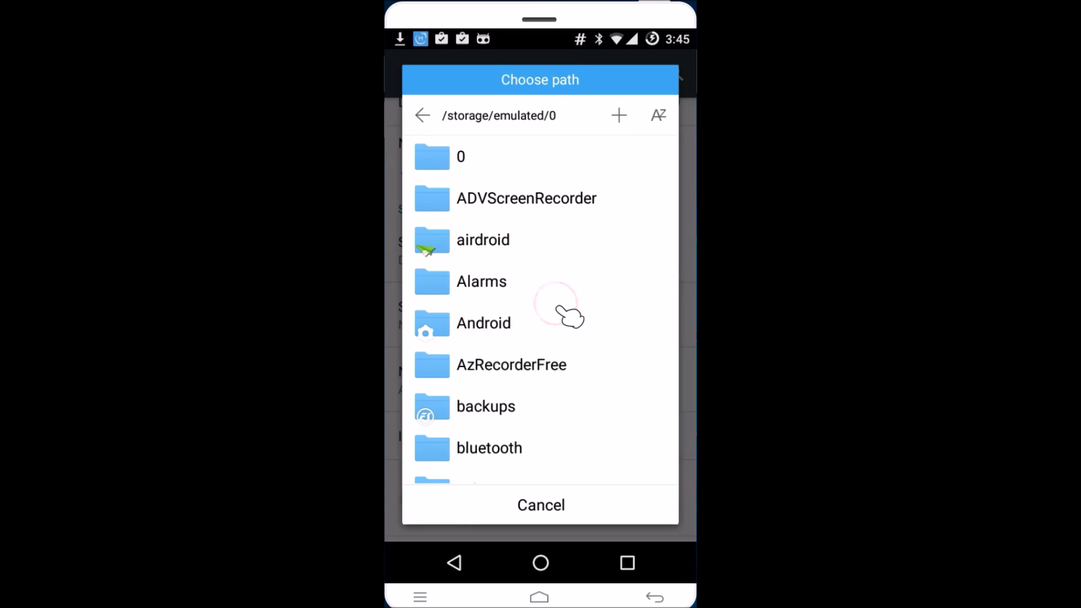
pyautogui.scroll(-8, 570, 317)
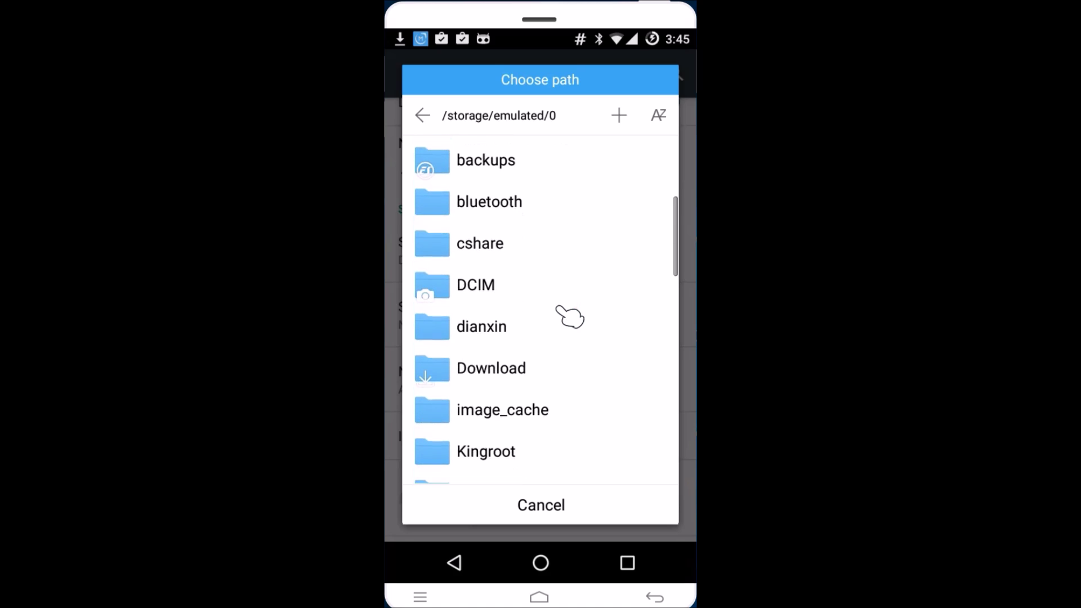
pyautogui.scroll(3, 570, 317)
pyautogui.moveTo(485, 273); pyautogui.dragTo(544, 269)
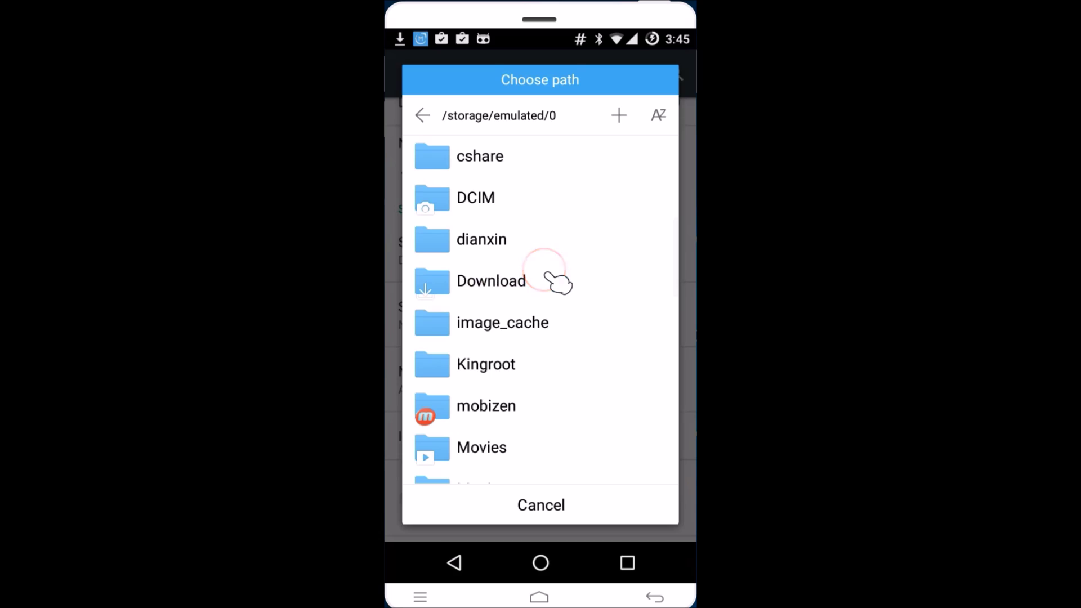
pyautogui.scroll(5, 546, 275)
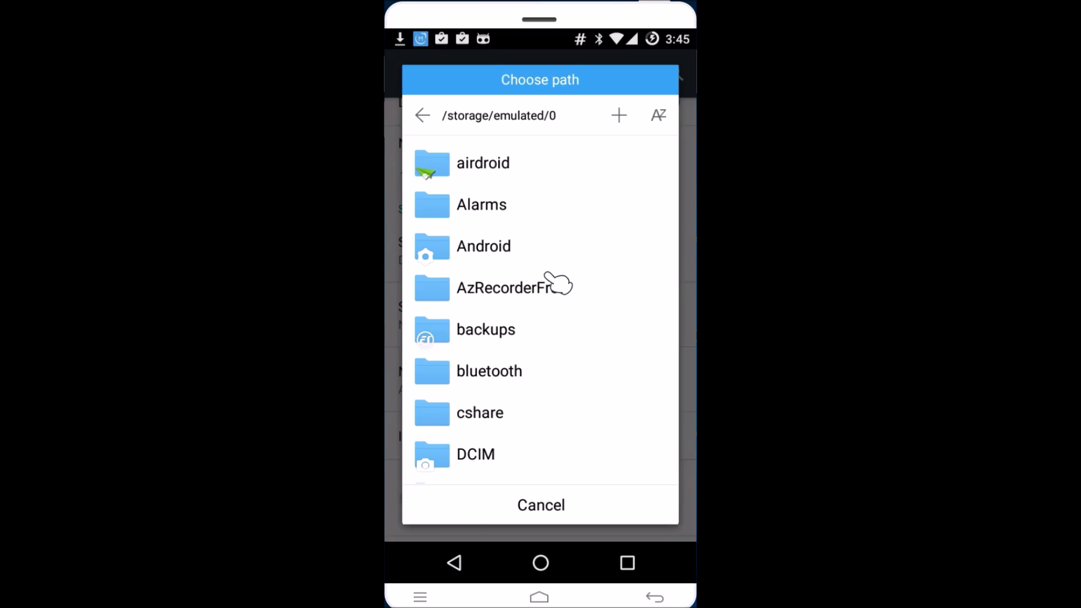
pyautogui.moveTo(549, 284); pyautogui.dragTo(489, 372)
# - Open the bluetooth folder and pick Free Life.mp3 as the SIM 1 ringtone
pyautogui.click(490, 373)
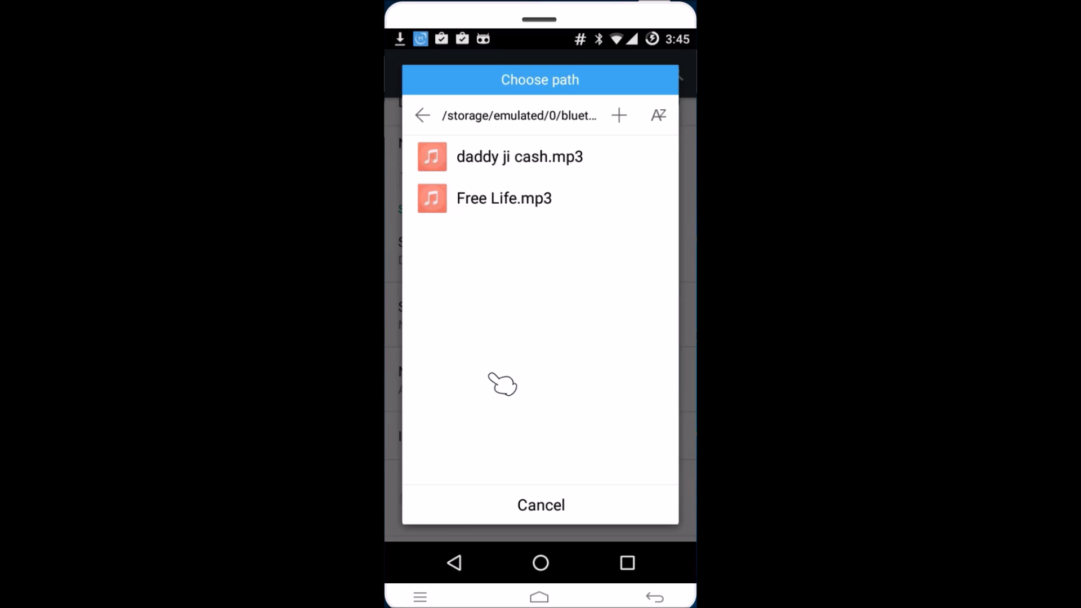
pyautogui.moveTo(496, 372); pyautogui.dragTo(547, 198)
pyautogui.moveTo(517, 194); pyautogui.dragTo(523, 196)
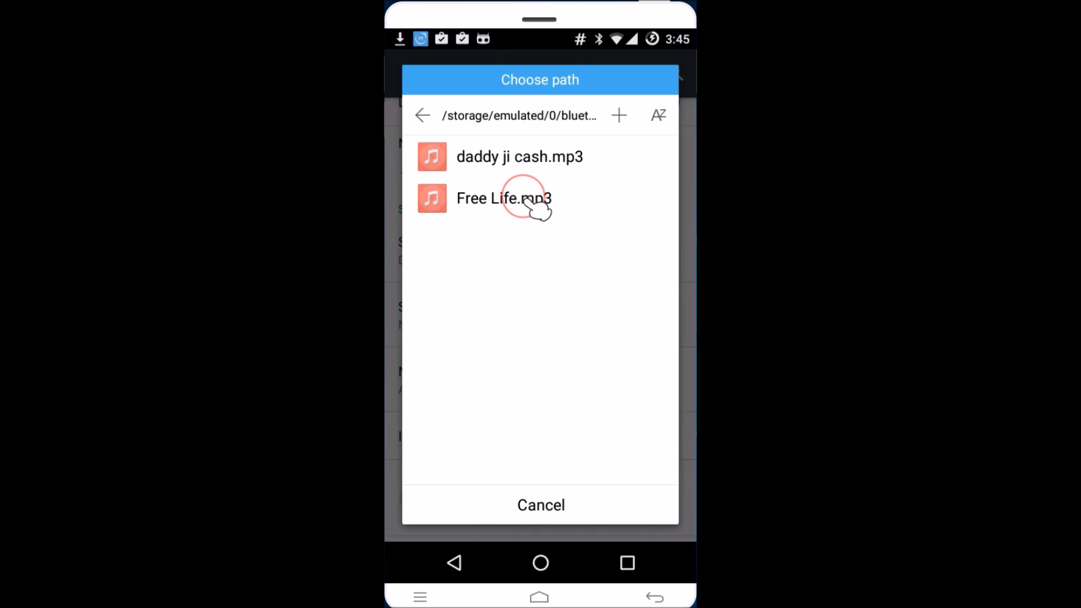
pyautogui.click(527, 198)
pyautogui.moveTo(472, 247); pyautogui.dragTo(503, 240)
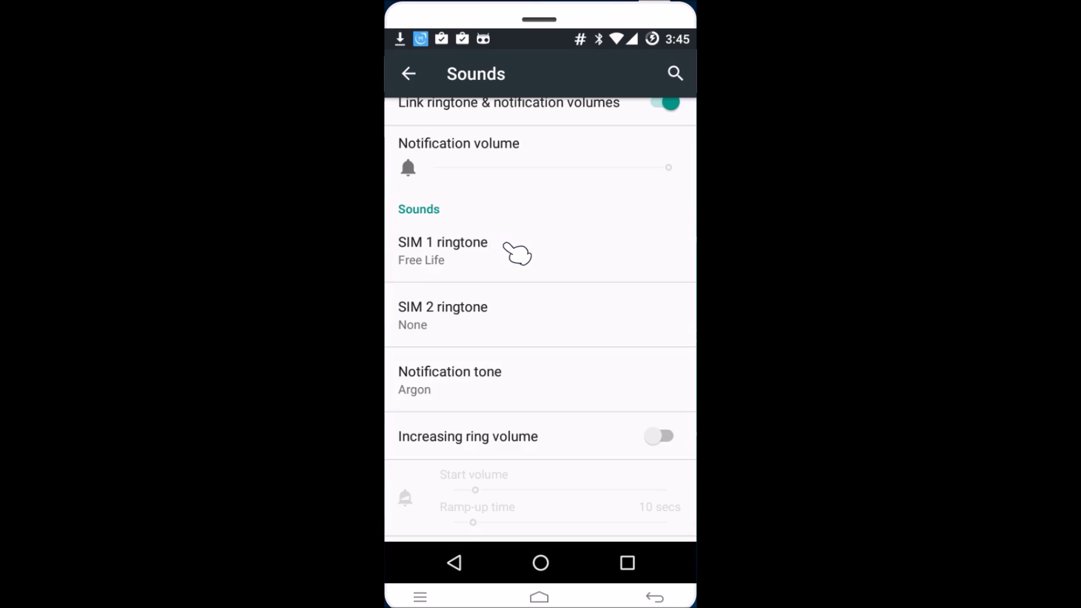
# - Return to the home screen's next app page and launch ES File Explorer
pyautogui.press('Escape')
pyautogui.press('Escape')
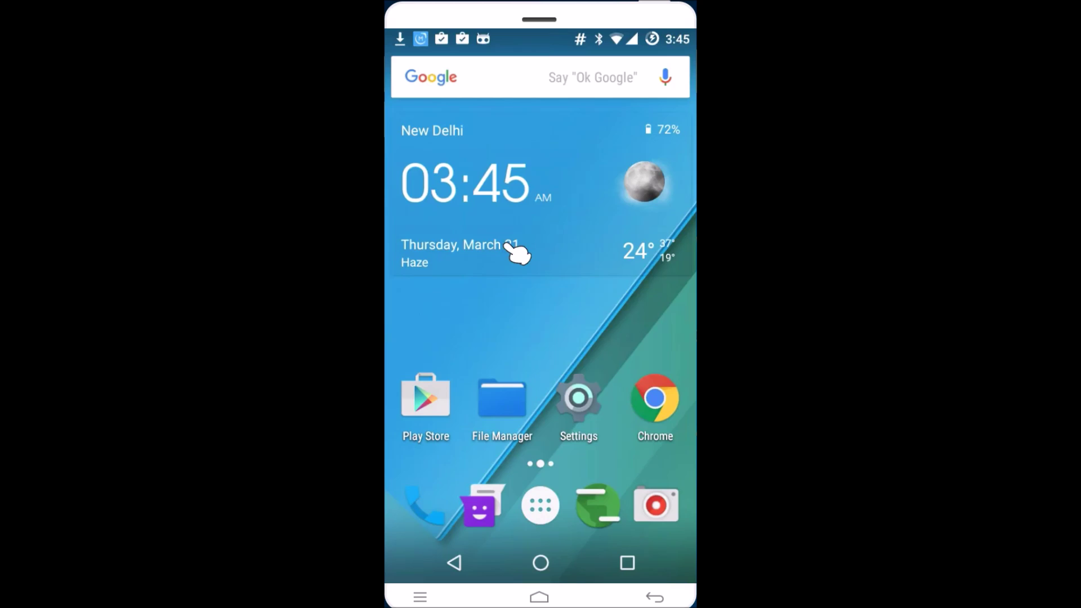
pyautogui.moveTo(509, 248); pyautogui.dragTo(417, 251)
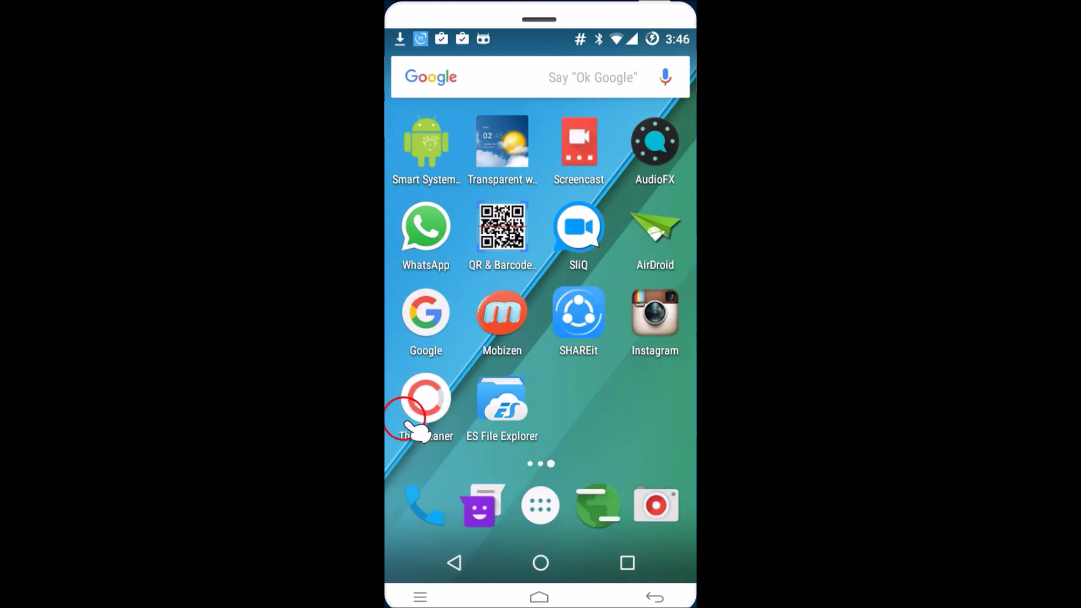
pyautogui.click(524, 405)
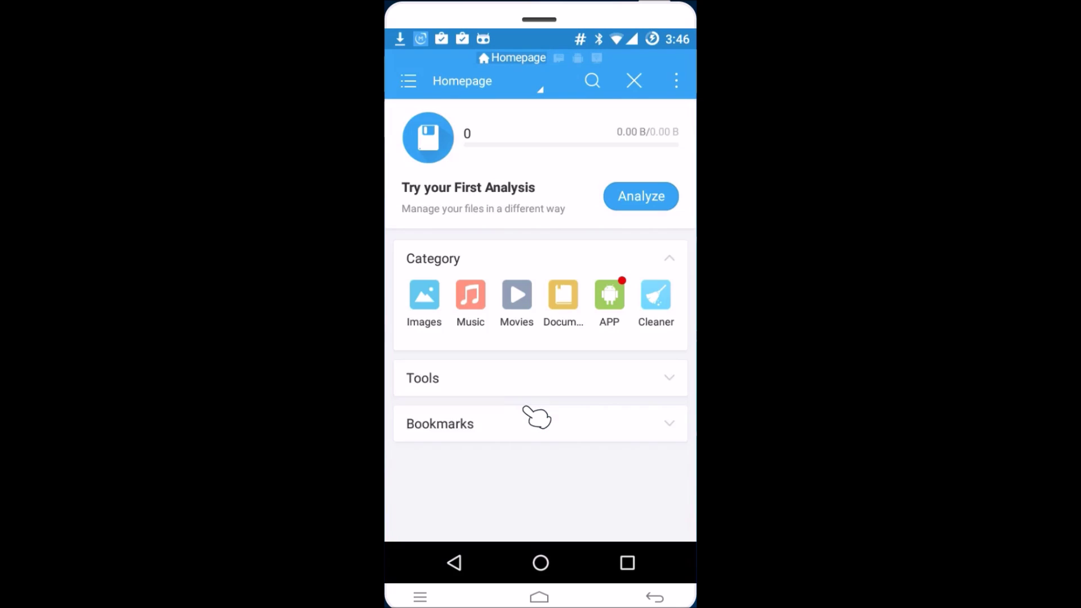
# - Accept the suggested layout and show the navigation panel with the Local locations
pyautogui.click(530, 392)
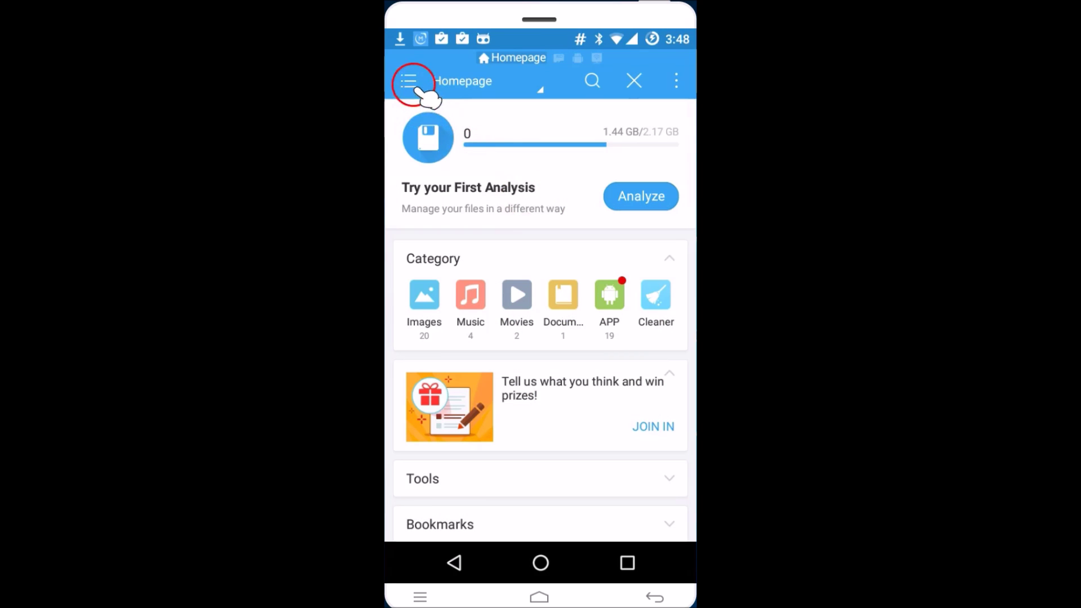
pyautogui.click(407, 81)
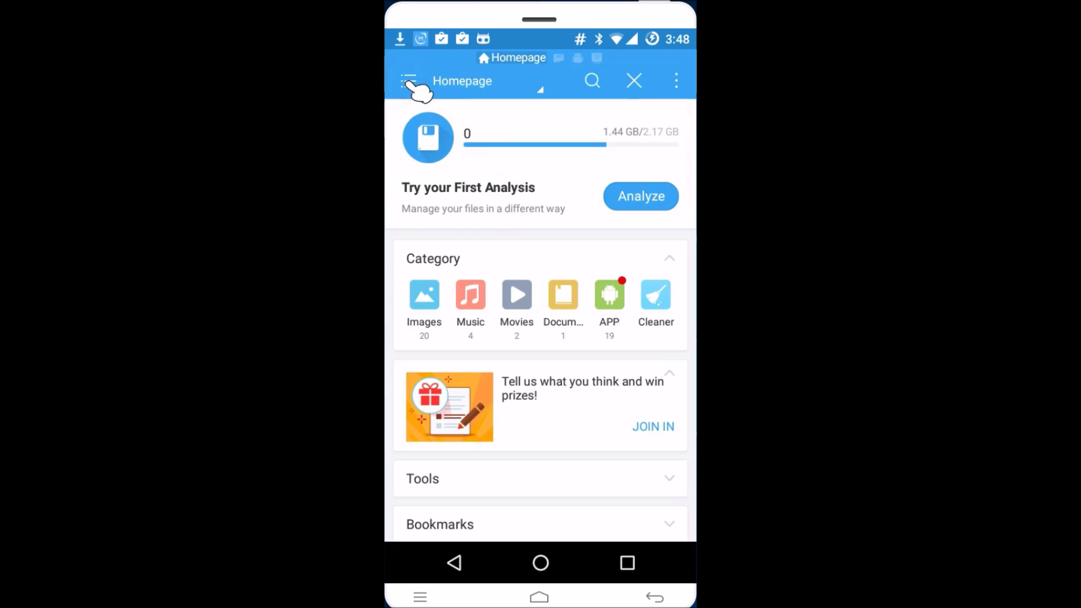
pyautogui.moveTo(470, 154); pyautogui.dragTo(463, 249)
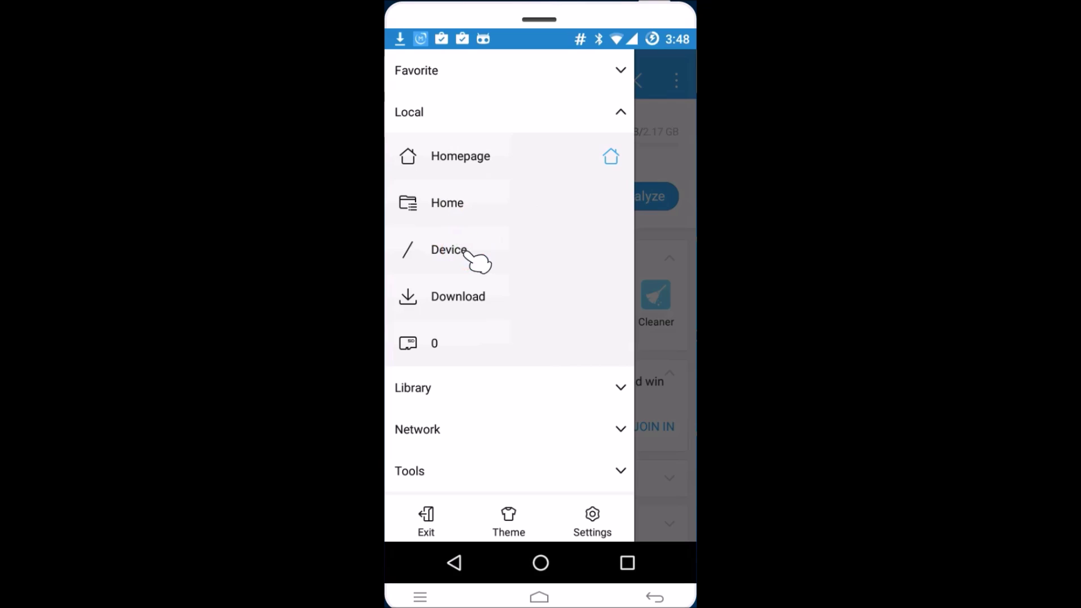
# - Browse Device > sdcard > bluetooth and open Free Life.mp3
pyautogui.click(466, 252)
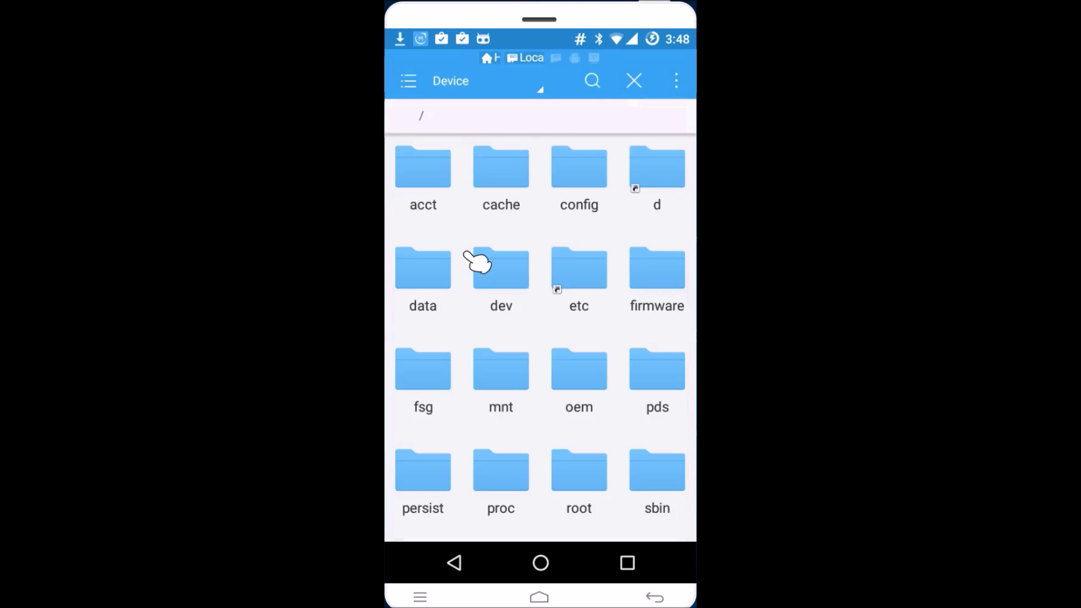
pyautogui.press('Escape')
pyautogui.moveTo(467, 254); pyautogui.dragTo(576, 261)
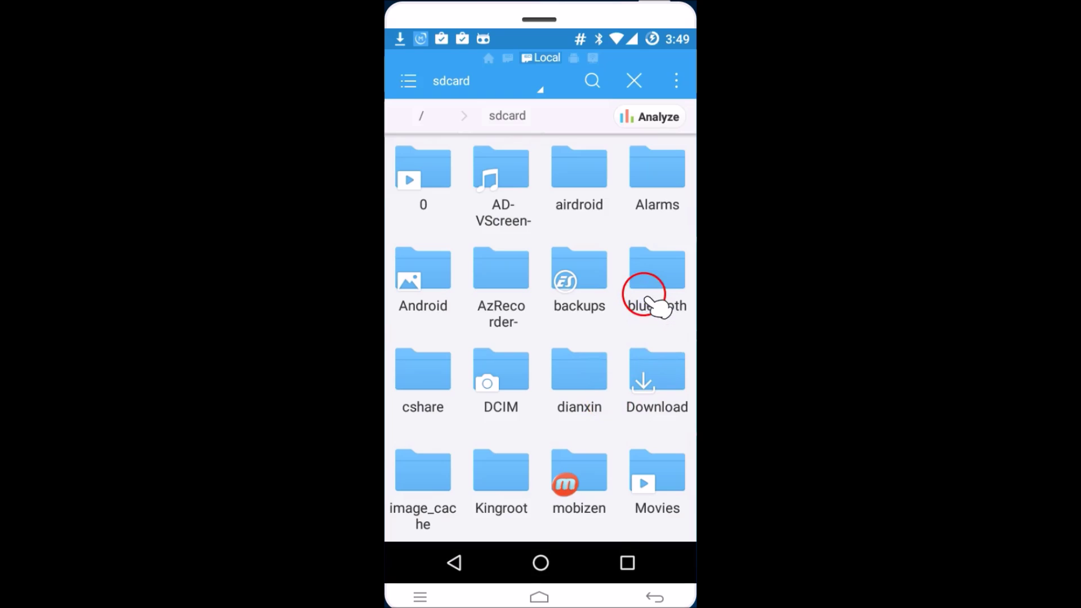
pyautogui.click(654, 306)
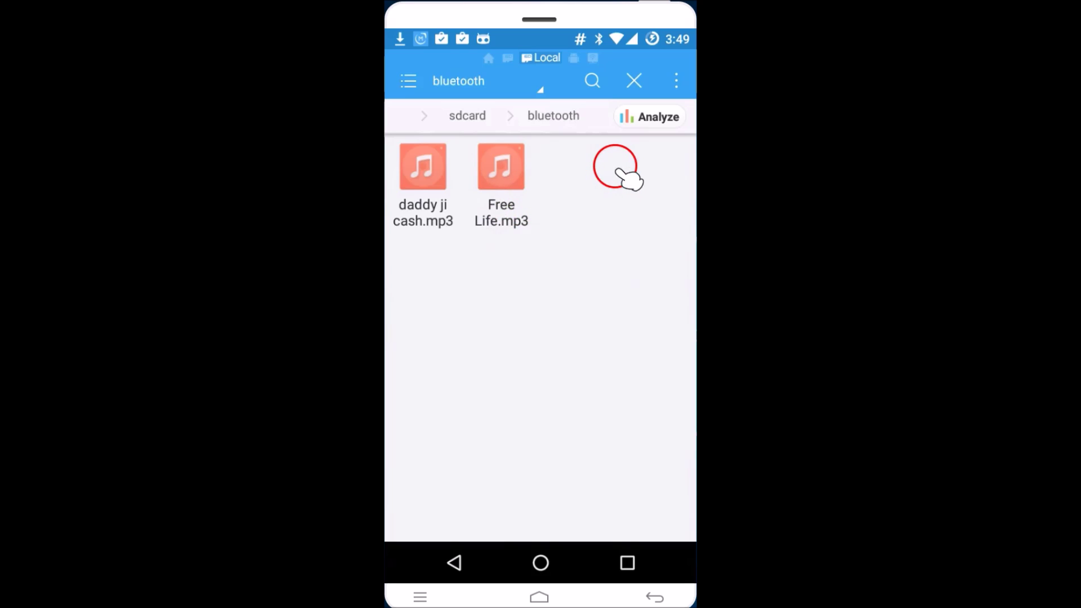
pyautogui.click(505, 182)
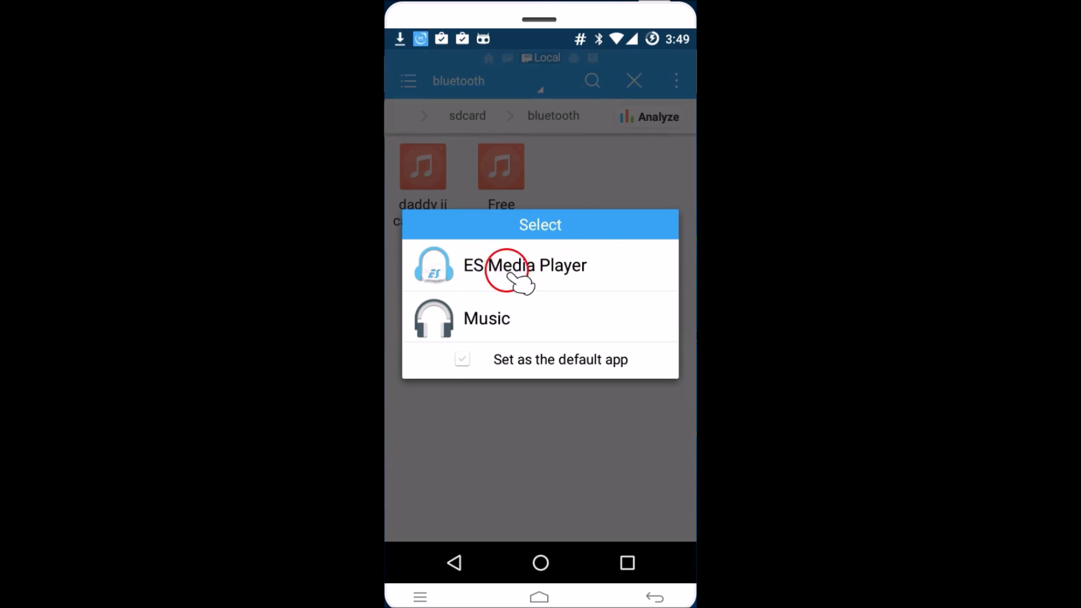
# - Play Free Life in ES Media Player and set it as the phone ringtone
pyautogui.click(542, 275)
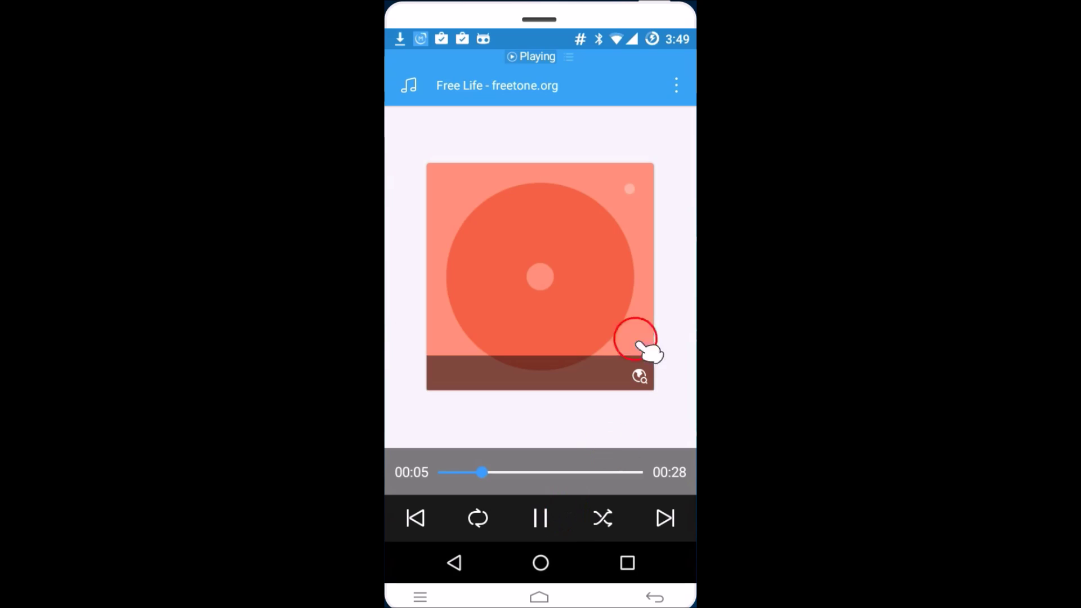
pyautogui.click(678, 86)
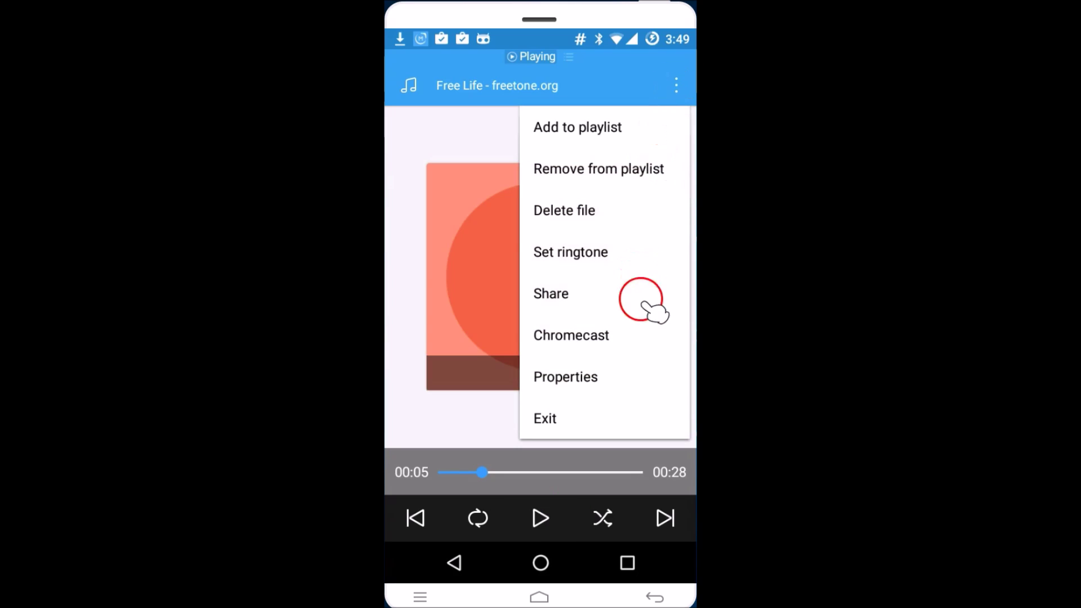
pyautogui.click(598, 252)
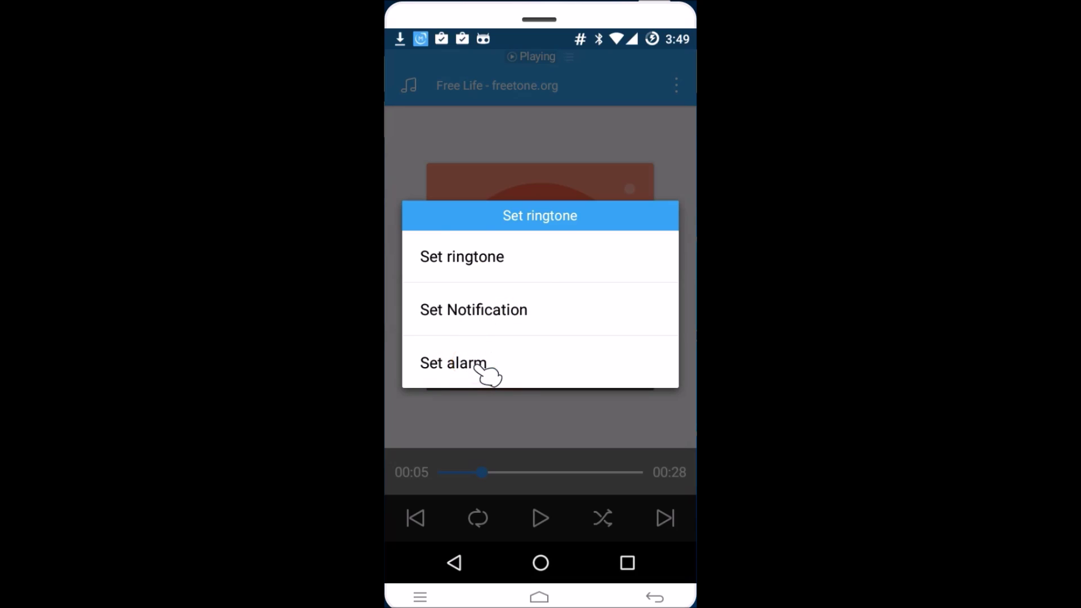
pyautogui.click(495, 261)
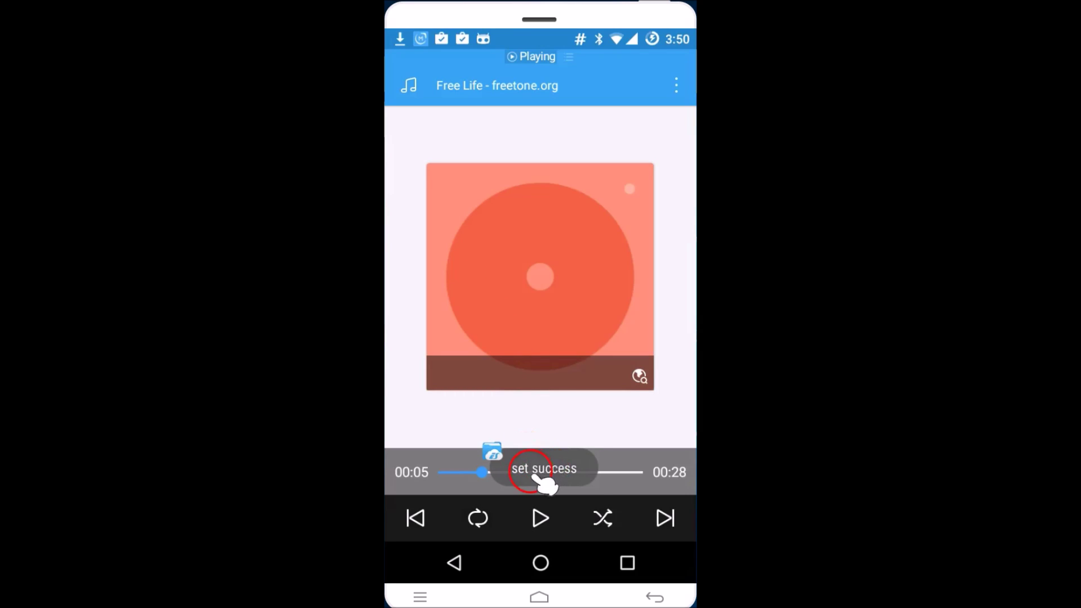